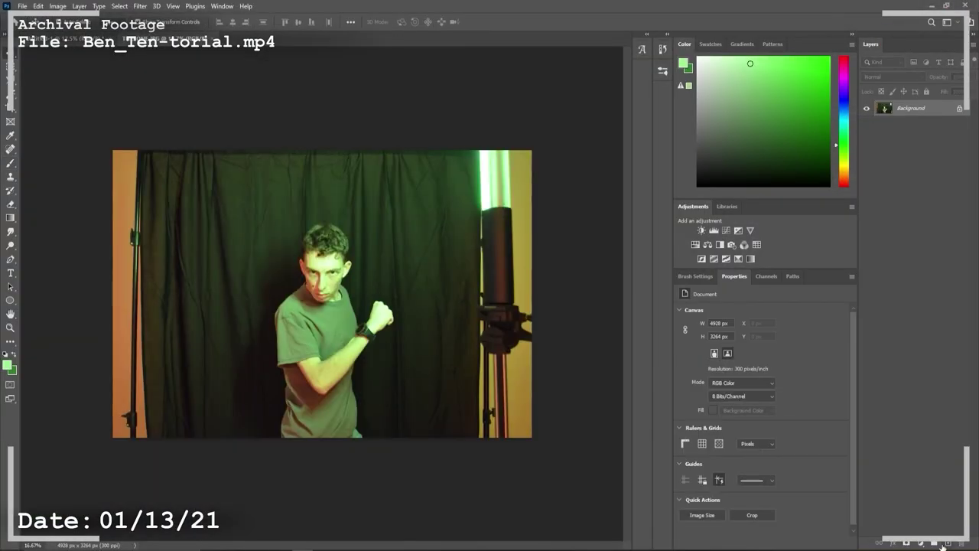
# Paint the mask edges along the hair, ear and arm, then enlarge the cut-out subject
pyautogui.click(946, 542)
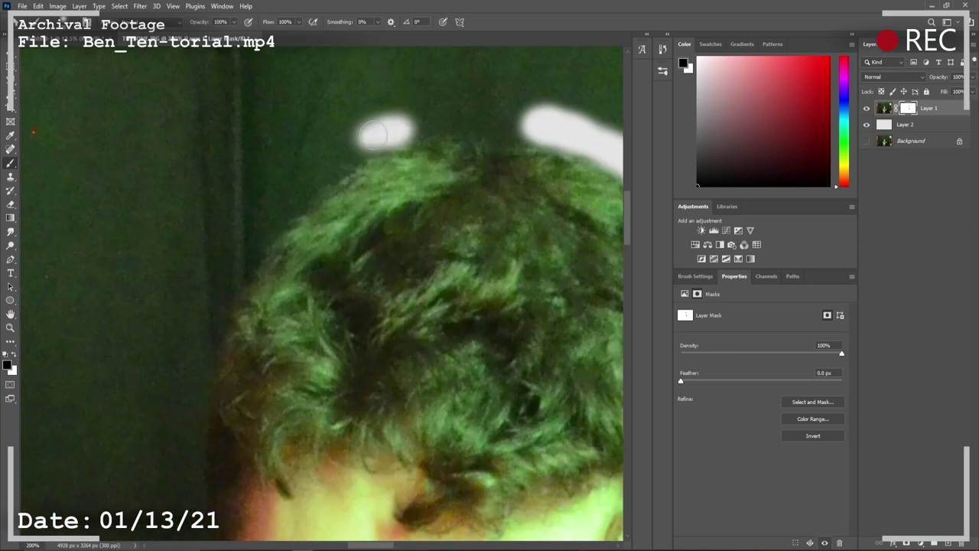
pyautogui.moveTo(373, 135); pyautogui.dragTo(210, 207)
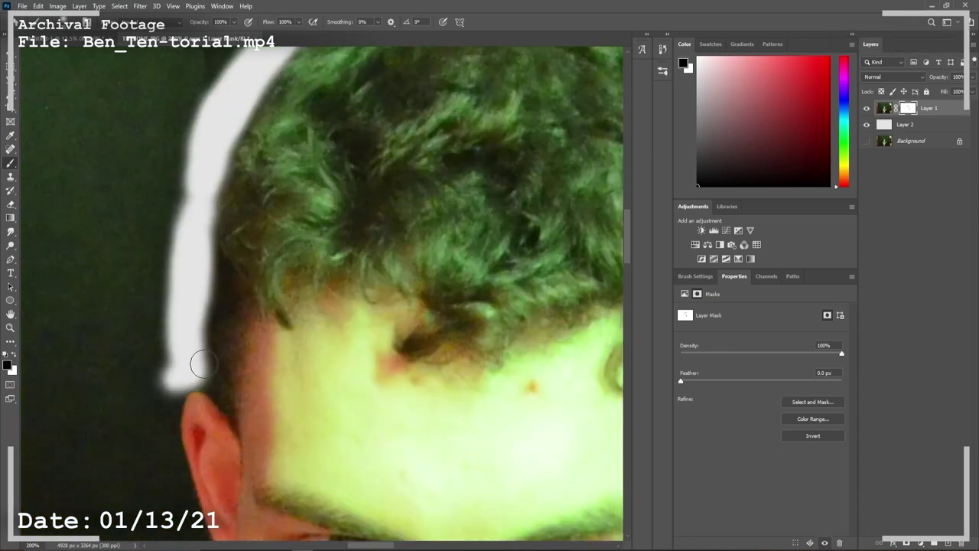
pyautogui.moveTo(226, 353); pyautogui.dragTo(238, 328)
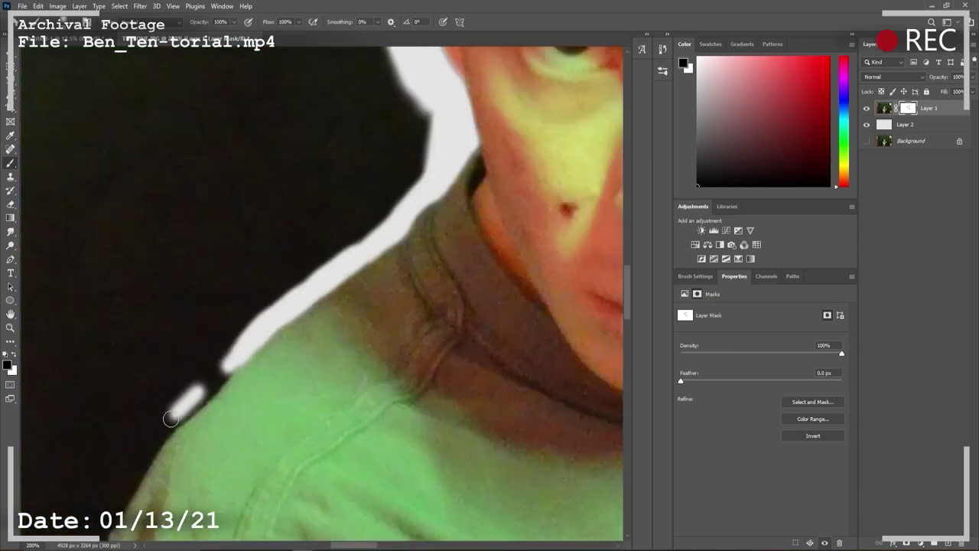
pyautogui.moveTo(170, 417)
pyautogui.mouseDown()
pyautogui.moveTo(151, 446)
pyautogui.moveTo(96, 423)
pyautogui.moveTo(103, 354)
pyautogui.moveTo(123, 496)
pyautogui.moveTo(141, 385)
pyautogui.moveTo(214, 491)
pyautogui.moveTo(233, 369)
pyautogui.moveTo(222, 373)
pyautogui.moveTo(242, 502)
pyautogui.moveTo(174, 538)
pyautogui.moveTo(411, 332)
pyautogui.moveTo(430, 476)
pyautogui.mouseUp()
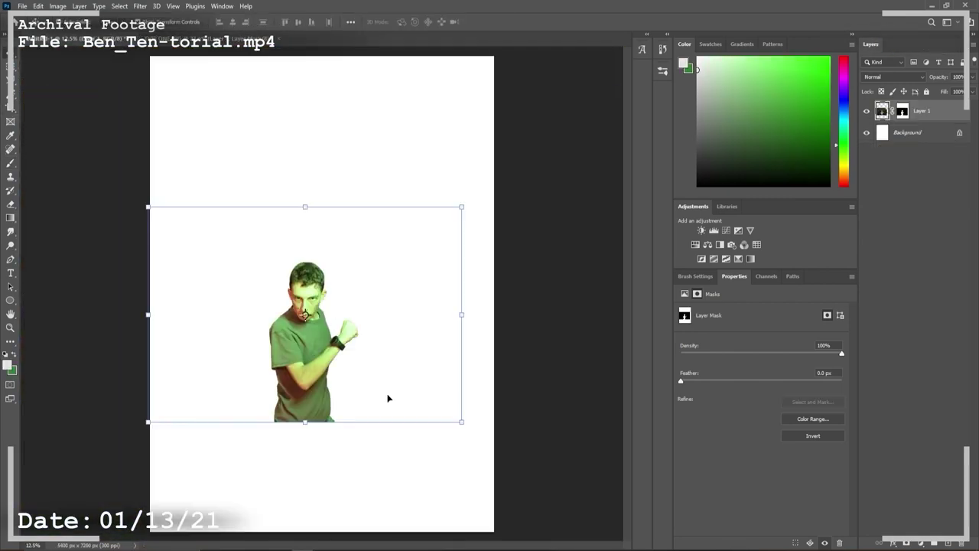
pyautogui.moveTo(461, 420); pyautogui.dragTo(586, 507)
pyautogui.press('Return')
# Crop the canvas to a portrait frame and add a new layer for white brush sketching
pyautogui.press('c')
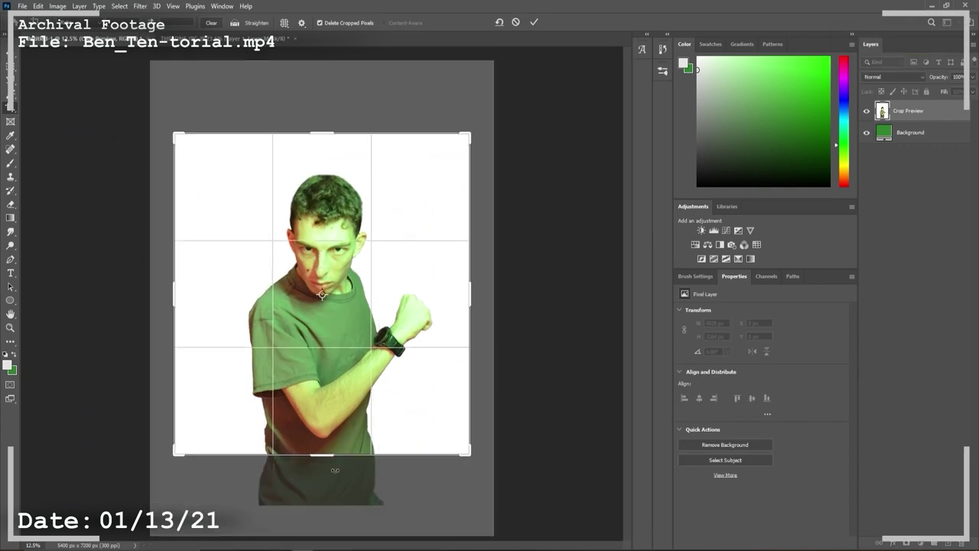
pyautogui.press('Return')
pyautogui.hotkey('ctrl', 'shift', 'alt', 'n')
pyautogui.press('b')
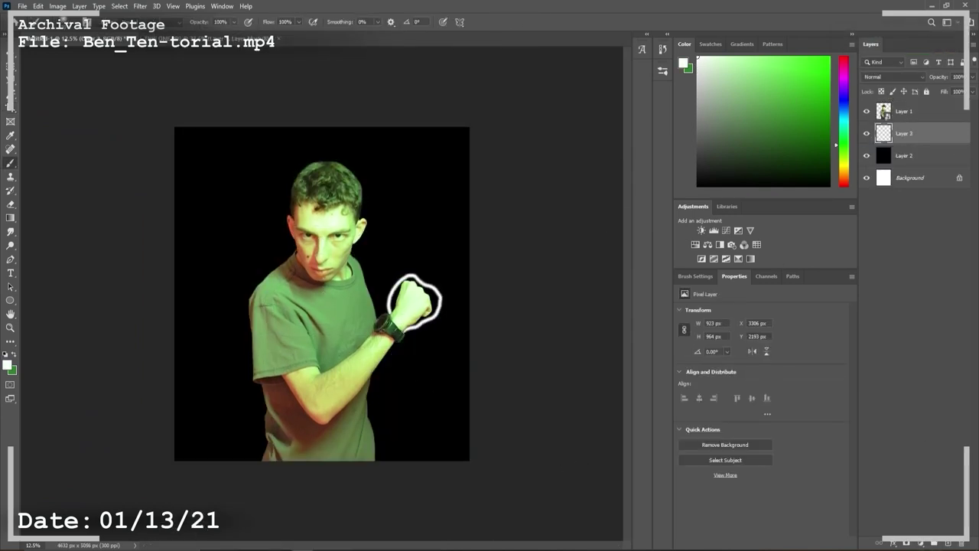
pyautogui.hotkey('ctrl', '+')
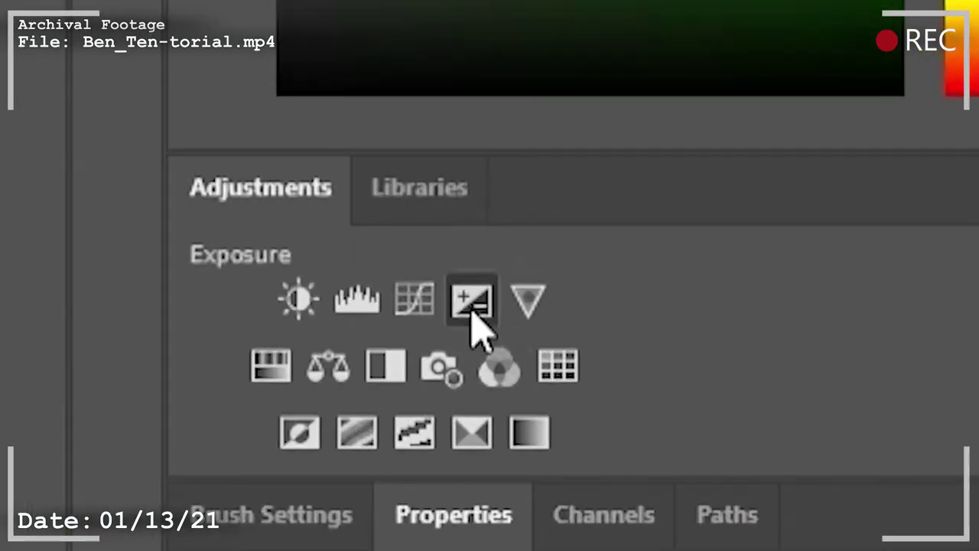
# Add an Exposure adjustment at +1.90 with offset +0.0475 and fill its mask black
pyautogui.click(471, 306)
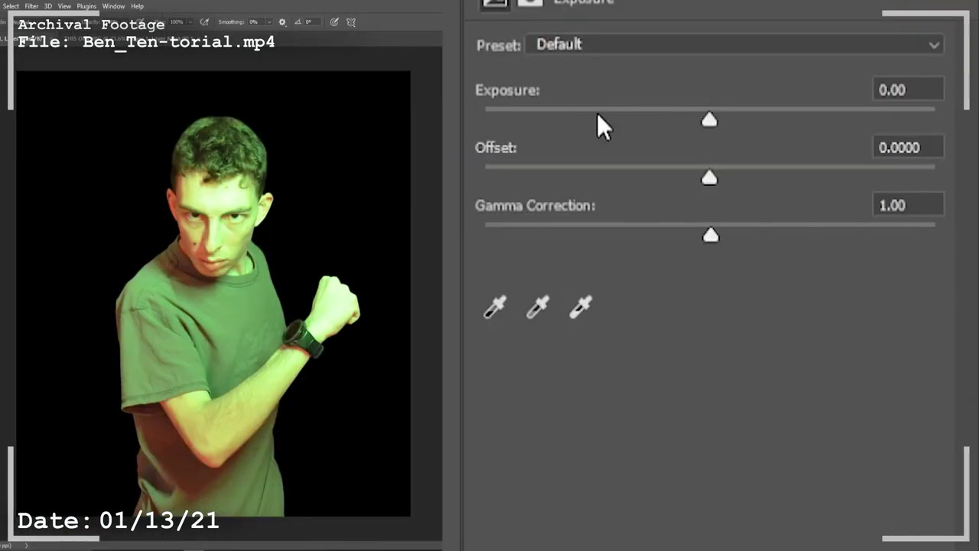
pyautogui.moveTo(708, 121); pyautogui.dragTo(774, 124)
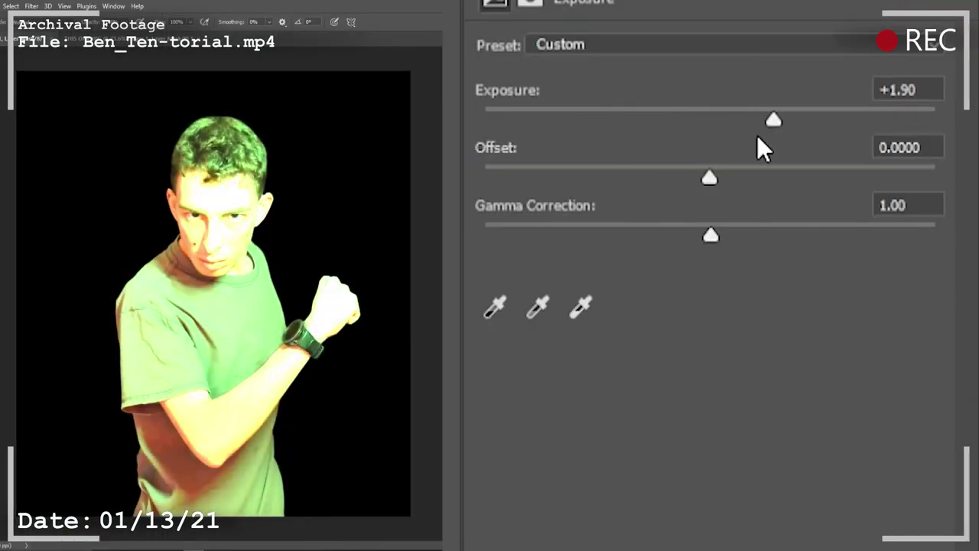
pyautogui.moveTo(709, 177); pyautogui.dragTo(730, 177)
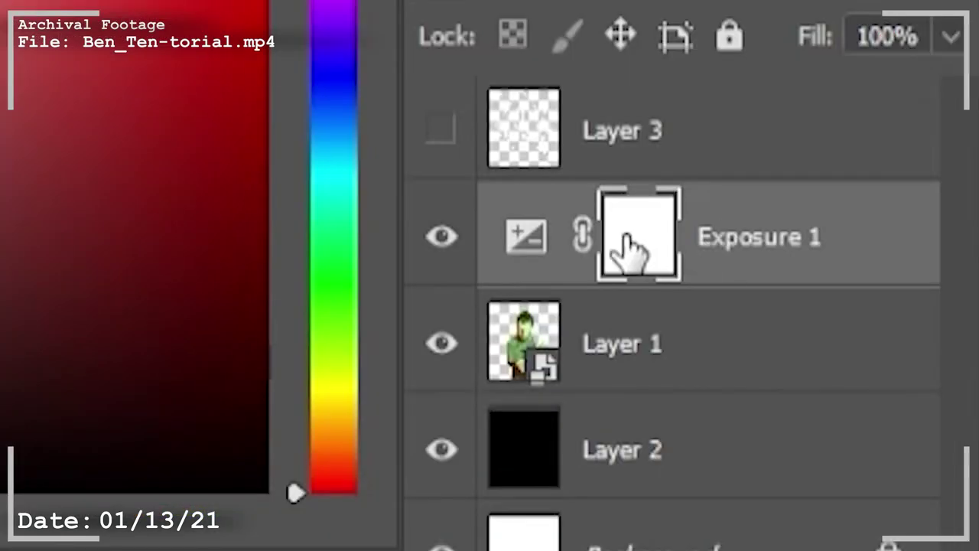
pyautogui.hotkey('alt', 'BackSpace')
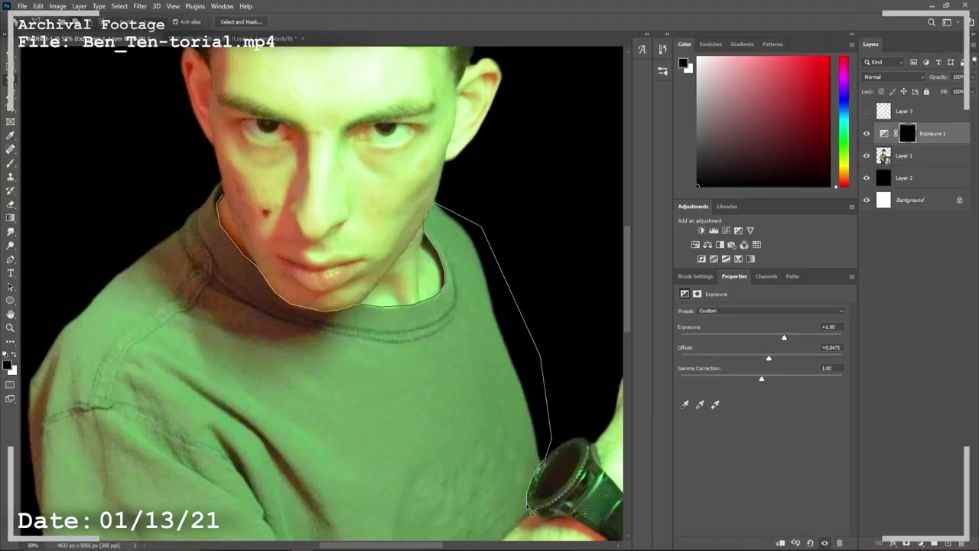
# Lasso the shirt and arm, fill that mask area white, and clip the adjustment to the subject
pyautogui.moveTo(531, 508); pyautogui.dragTo(373, 268)
pyautogui.moveTo(160, 351); pyautogui.dragTo(379, 189)
pyautogui.click(436, 413)
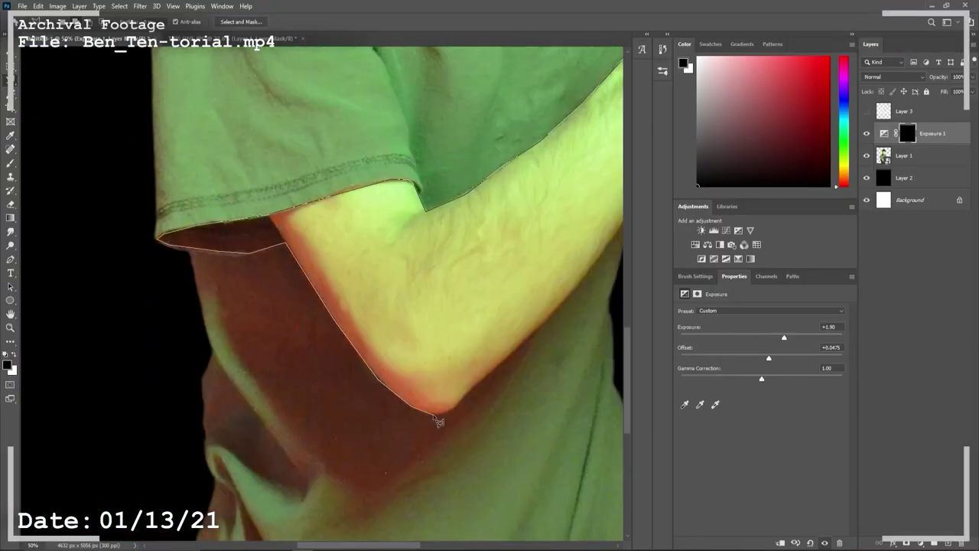
pyautogui.scroll(10, 438, 421)
pyautogui.click(367, 270)
pyautogui.hotkey('ctrl', '0')
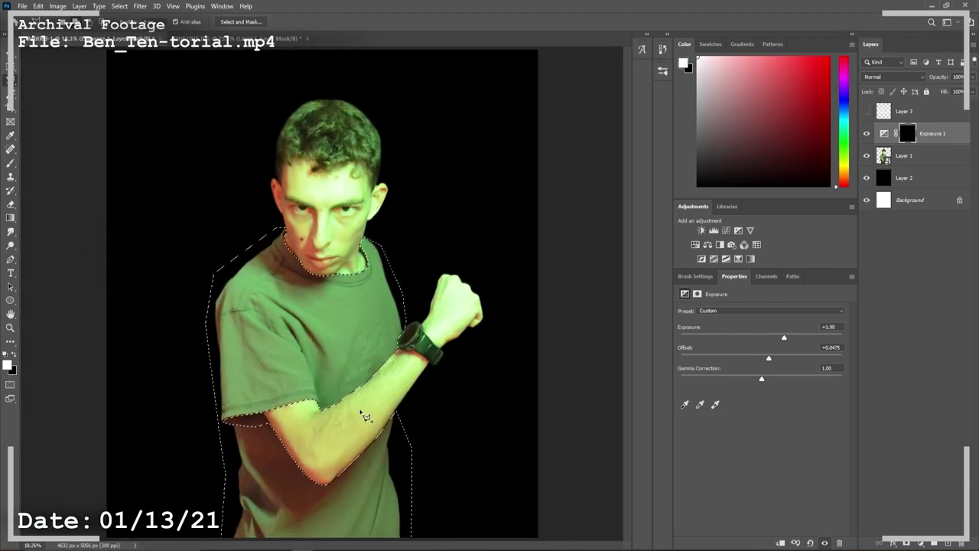
pyautogui.hotkey('alt', 'BackSpace')
pyautogui.hotkey('ctrl', 'd')
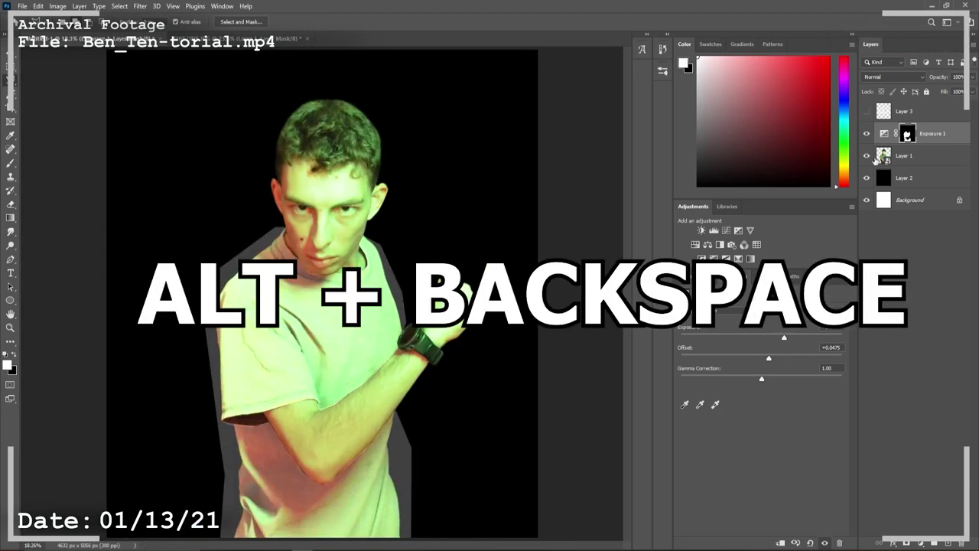
pyautogui.keyDown('alt'); pyautogui.click(875, 156); pyautogui.keyUp('alt')
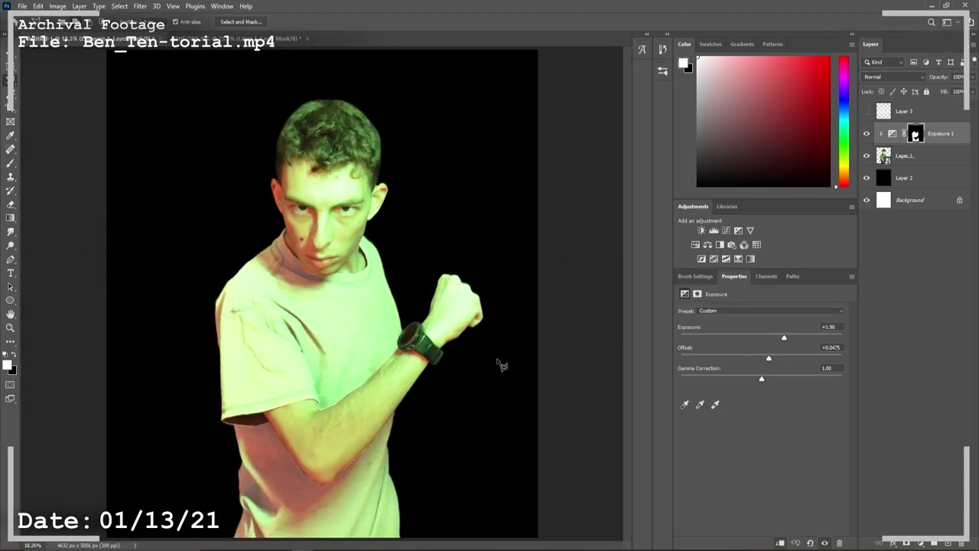
# Duplicate the Exposure adjustment and set exposure -3.80, offset -0.0253, gamma 0.95
pyautogui.press('b')
pyautogui.press('x')
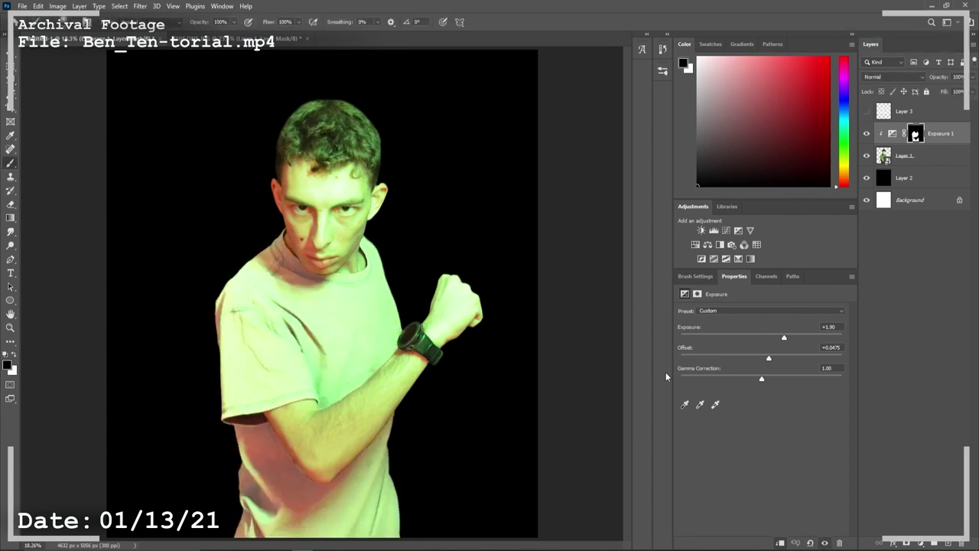
pyautogui.hotkey('ctrl', 'j')
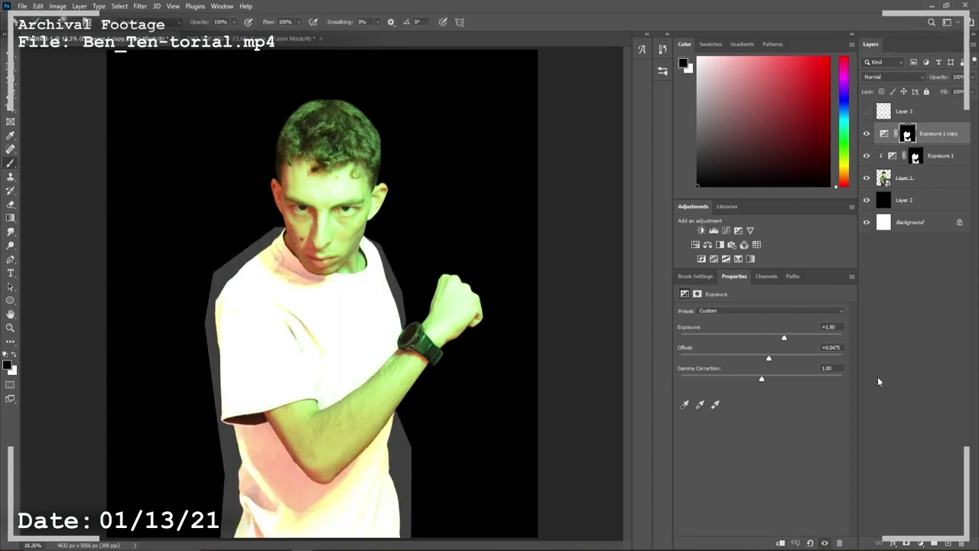
pyautogui.moveTo(784, 337); pyautogui.dragTo(847, 351)
pyautogui.moveTo(944, 313); pyautogui.dragTo(661, 313)
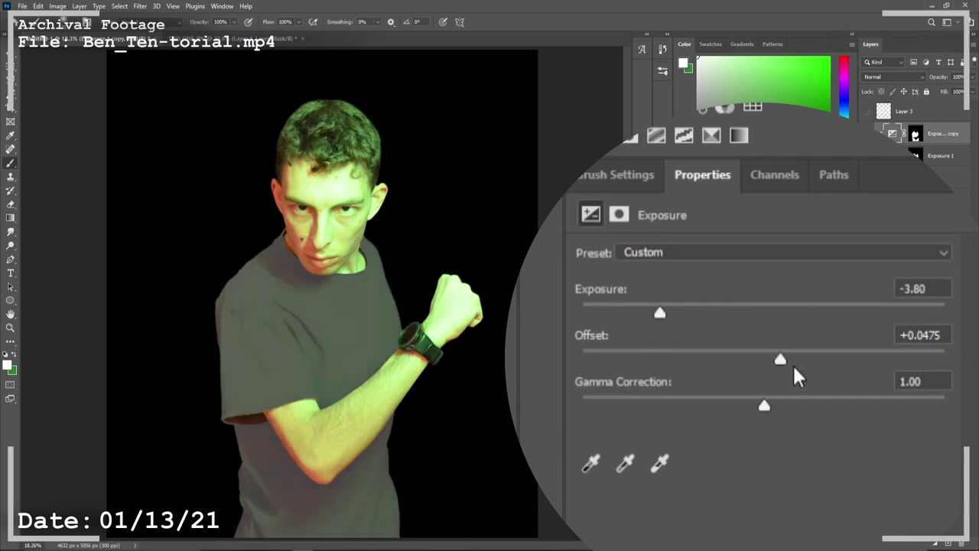
pyautogui.moveTo(781, 358); pyautogui.dragTo(739, 358)
pyautogui.moveTo(764, 405)
pyautogui.mouseDown()
pyautogui.moveTo(800, 409)
pyautogui.moveTo(771, 405)
pyautogui.mouseUp()
pyautogui.moveTo(739, 359); pyautogui.dragTo(754, 360)
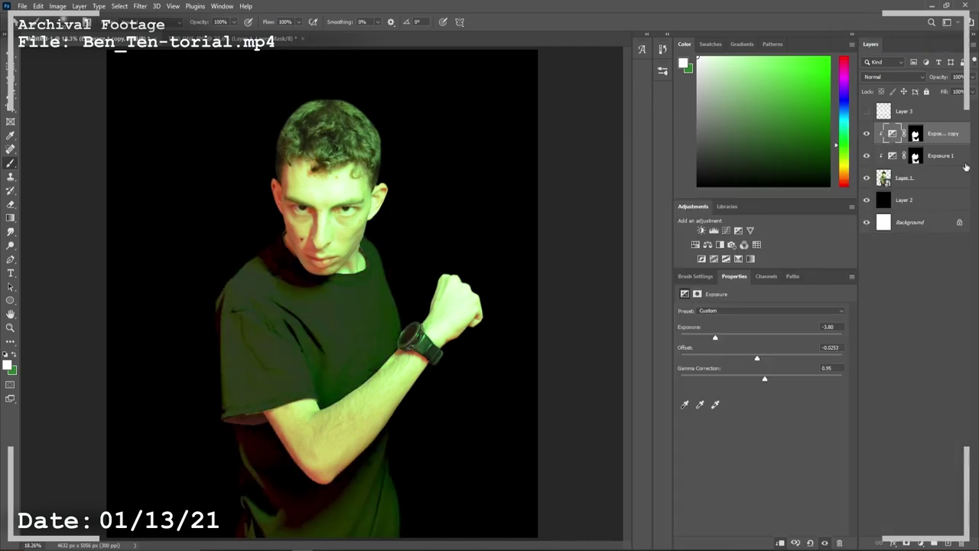
# Fill the copy's mask black and paint dark bands along the neckline and sleeve hem
pyautogui.click(914, 134)
pyautogui.keyDown('ctrl'); pyautogui.click(915, 157); pyautogui.keyUp('ctrl')
pyautogui.scroll(4, 332, 276)
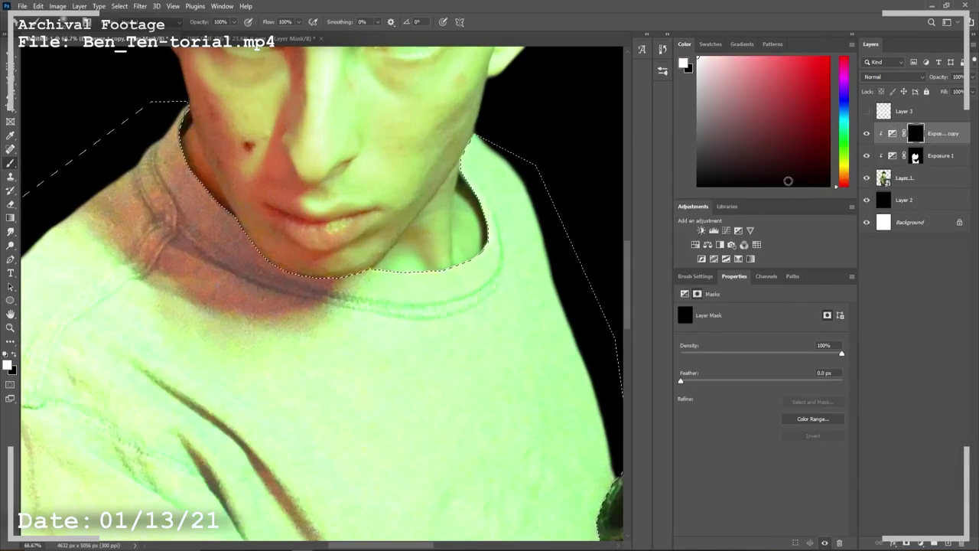
pyautogui.moveTo(176, 153)
pyautogui.mouseDown()
pyautogui.moveTo(459, 291)
pyautogui.moveTo(505, 253)
pyautogui.moveTo(496, 247)
pyautogui.mouseUp()
pyautogui.scroll(-3, 496, 247)
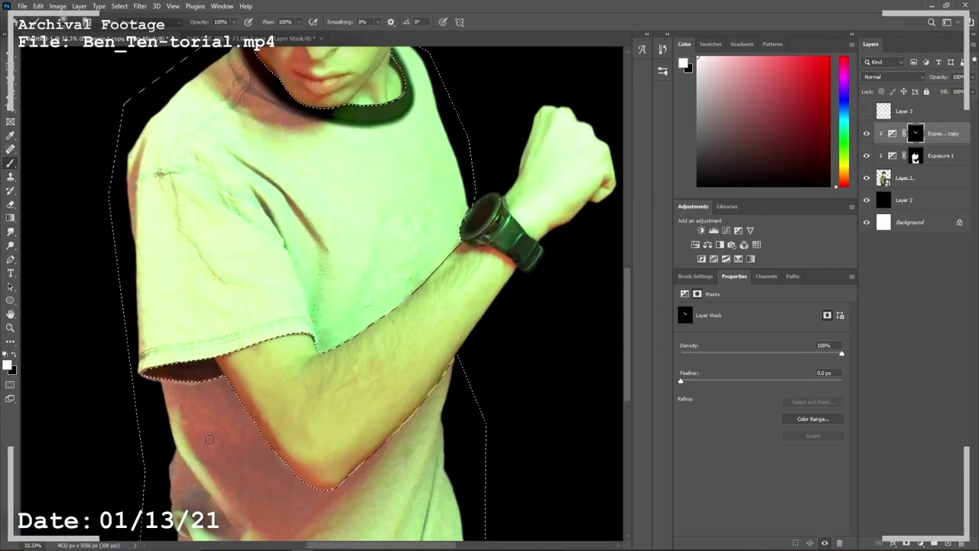
pyautogui.scroll(3, 268, 337)
pyautogui.moveTo(436, 425)
pyautogui.mouseDown()
pyautogui.moveTo(138, 398)
pyautogui.moveTo(241, 446)
pyautogui.moveTo(268, 470)
pyautogui.mouseUp()
pyautogui.scroll(-4, 403, 533)
pyautogui.scroll(3, 321, 306)
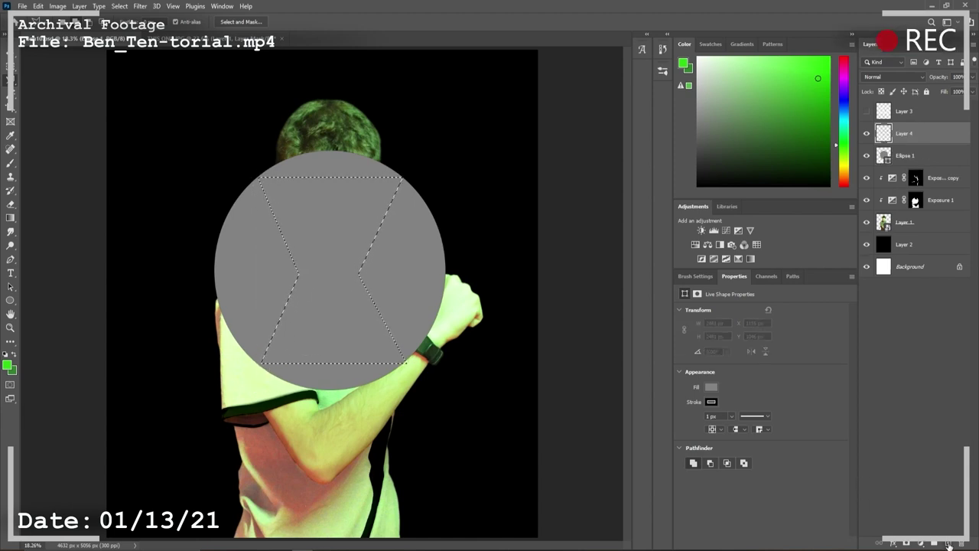
# Fill the hourglass emblem green and fit it onto the tilted watch face
pyautogui.hotkey('alt', 'BackSpace')
pyautogui.hotkey('ctrl', 'd')
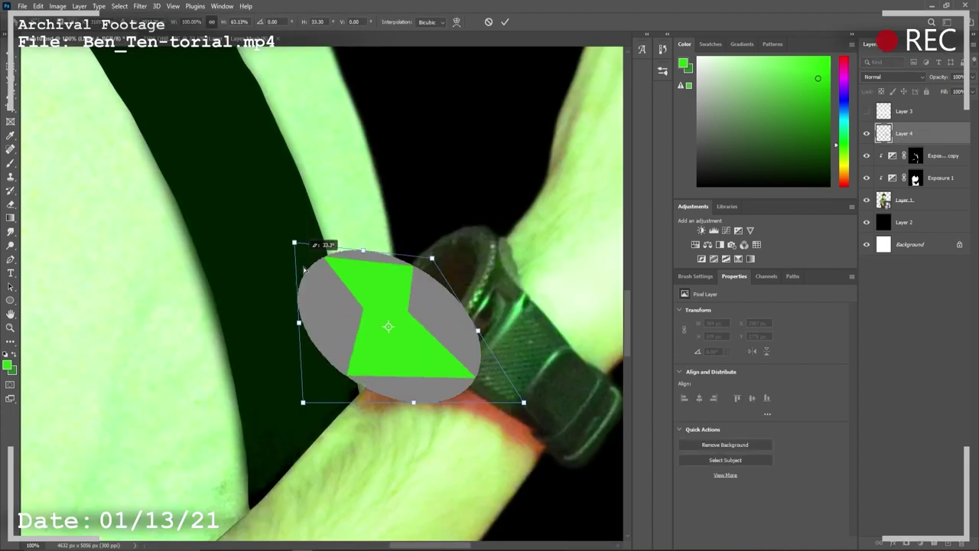
pyautogui.moveTo(306, 253); pyautogui.dragTo(442, 231)
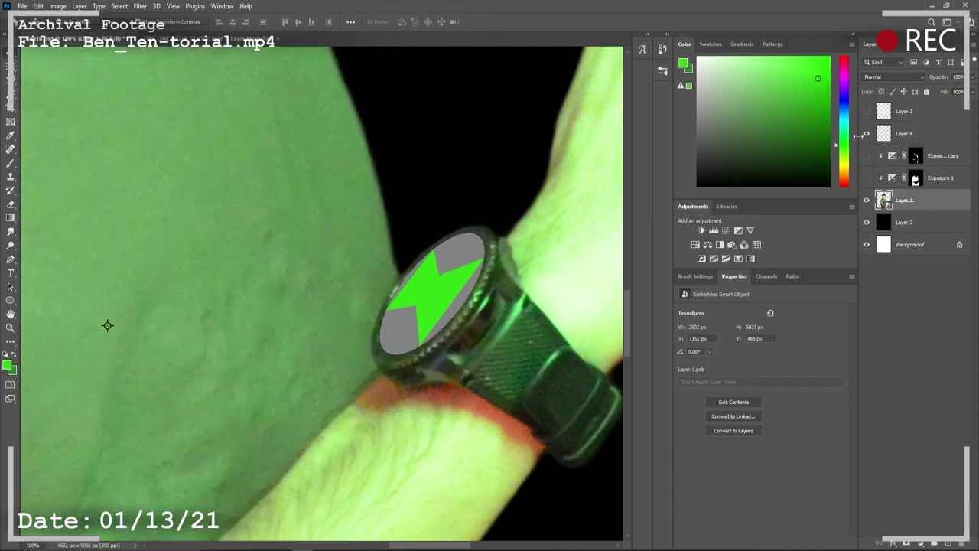
# Trace the watch face with a Pen path and turn it into a selection
pyautogui.moveTo(484, 348); pyautogui.dragTo(430, 436)
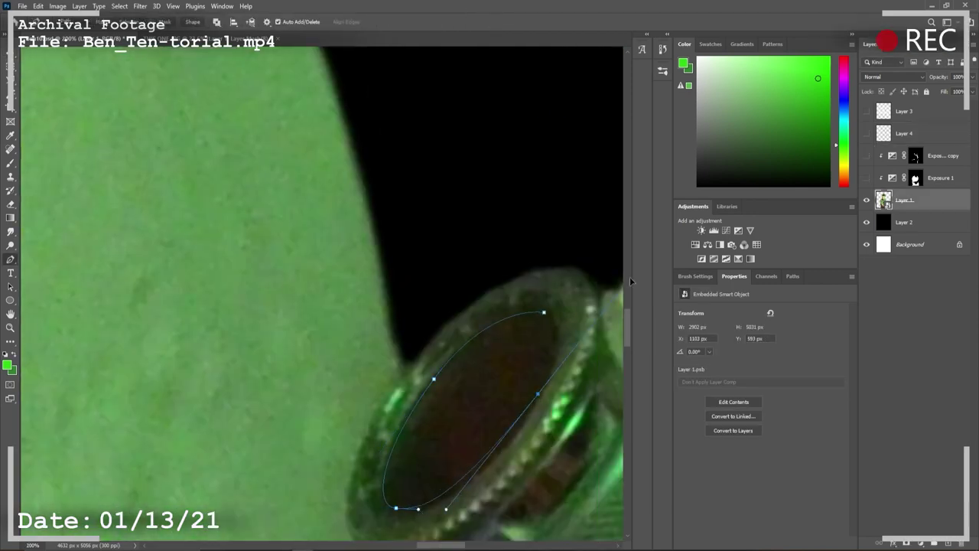
pyautogui.moveTo(560, 394); pyautogui.dragTo(593, 267)
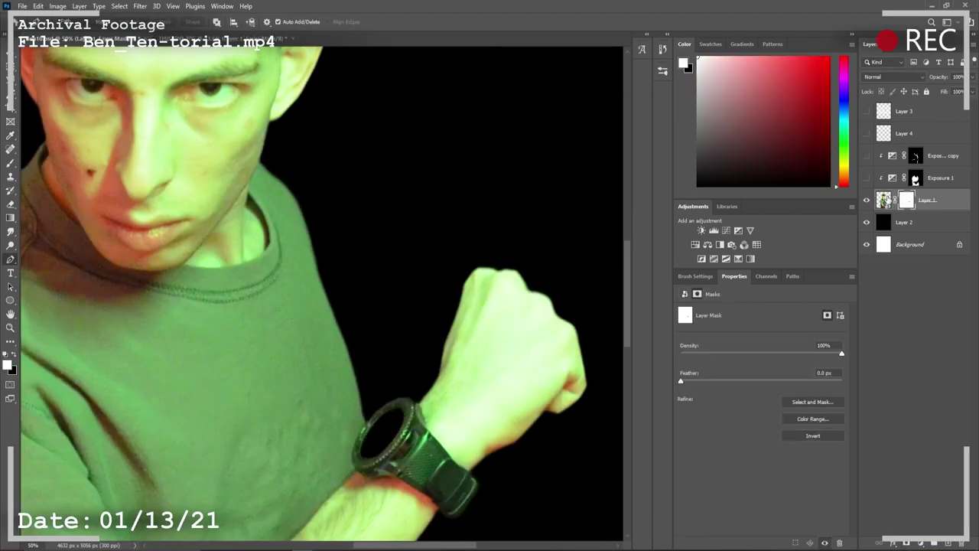
pyautogui.moveTo(364, 400); pyautogui.dragTo(388, 436)
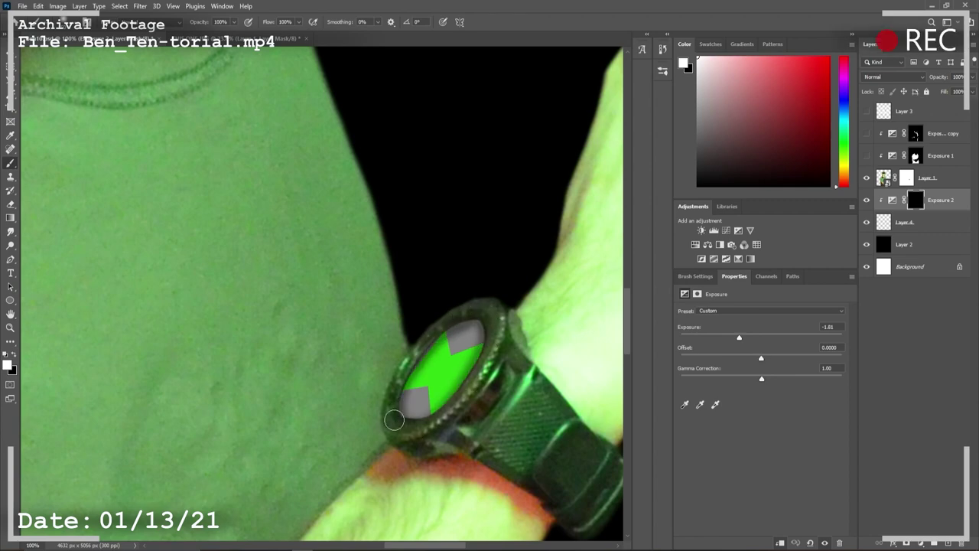
pyautogui.press('w')
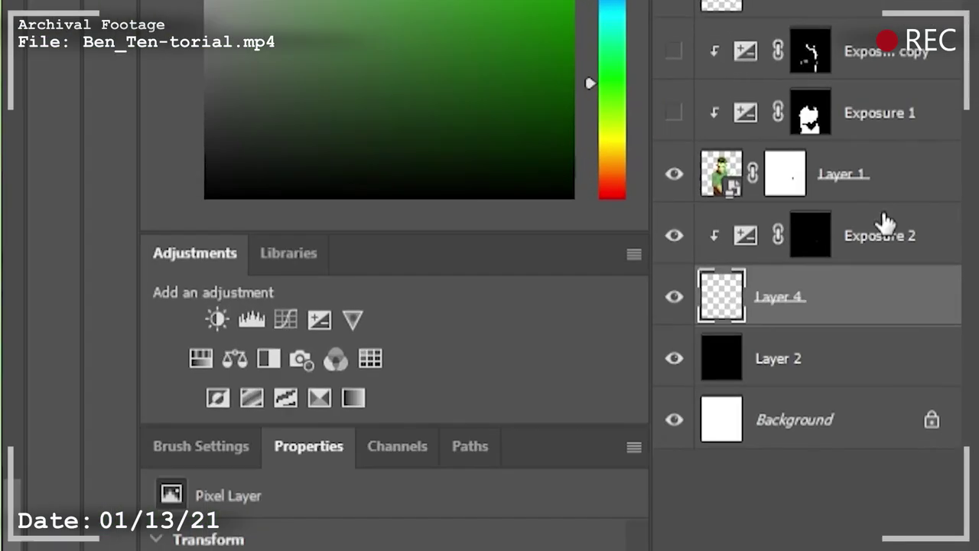
# Give the emblem layer an Inner Glow in pale green 9eec98 at 87 px size
pyautogui.doubleClick(941, 221)
pyautogui.click(69, 262)
pyautogui.click(420, 164)
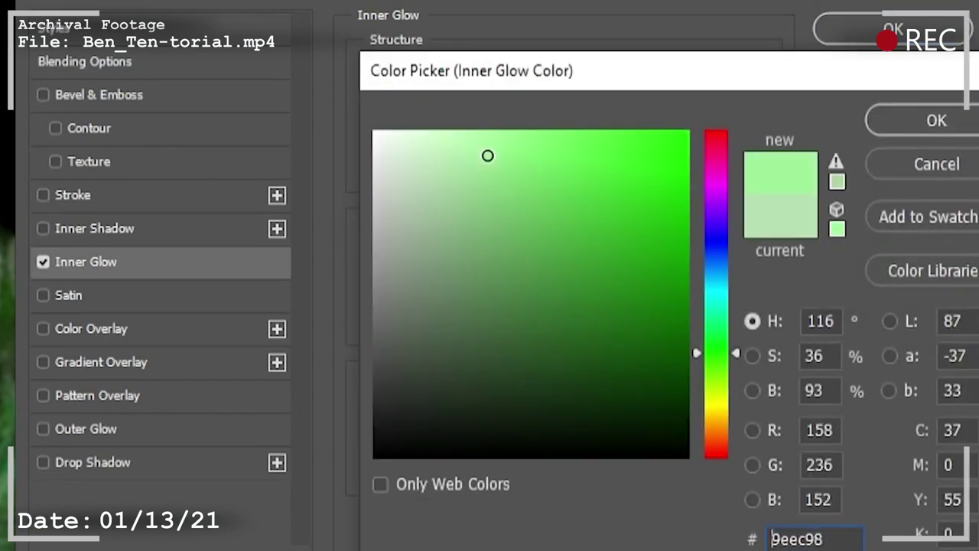
pyautogui.press('Return')
pyautogui.moveTo(539, 323); pyautogui.dragTo(497, 329)
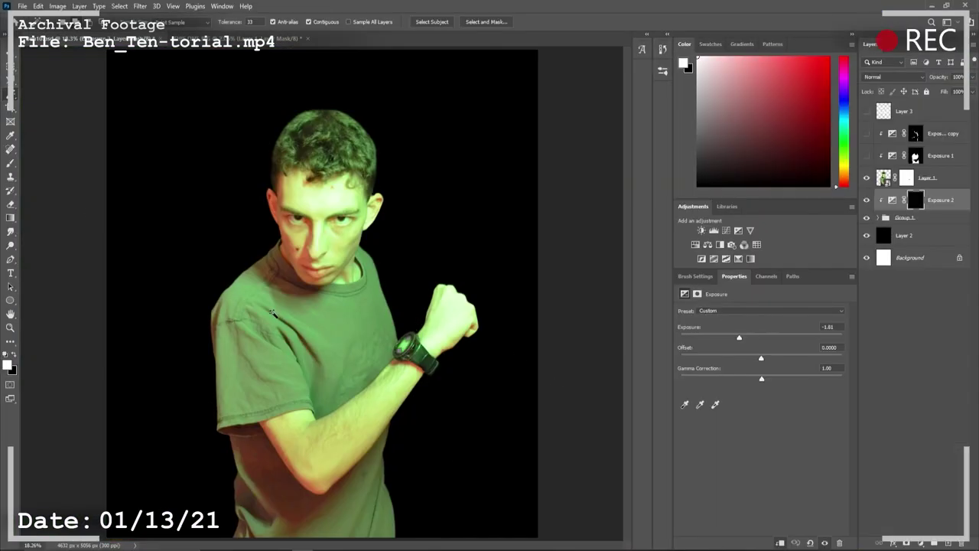
# Trace a polygonal wedge selection fanning up-left from the watch rim toward the canvas top
pyautogui.scroll(6, 272, 312)
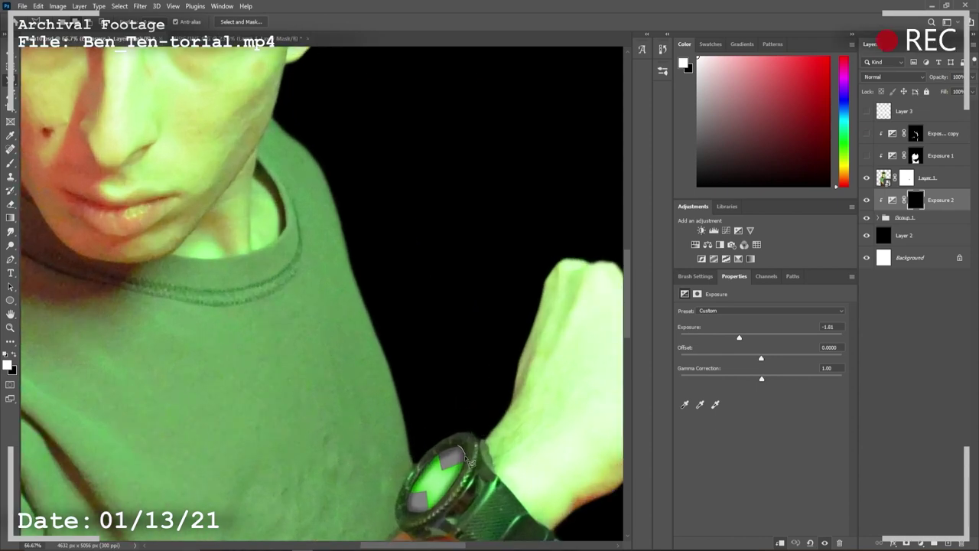
pyautogui.moveTo(469, 459)
pyautogui.mouseDown()
pyautogui.moveTo(461, 486)
pyautogui.moveTo(428, 518)
pyautogui.mouseUp()
pyautogui.scroll(-4, 46, 291)
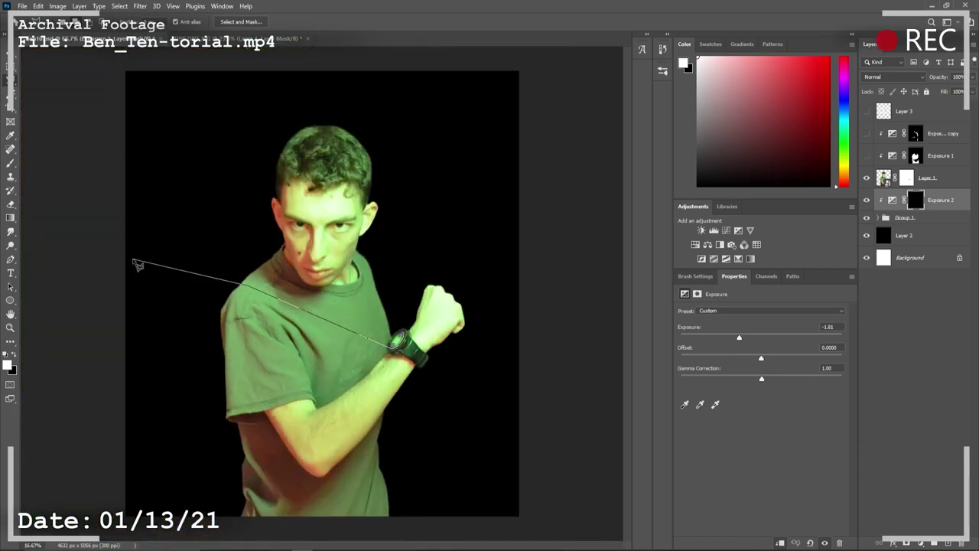
pyautogui.click(26, 188)
pyautogui.click(403, 61)
# Close the wedge, brighten it with a Curves adjustment, and blur its mask about 10 px
pyautogui.click(406, 340)
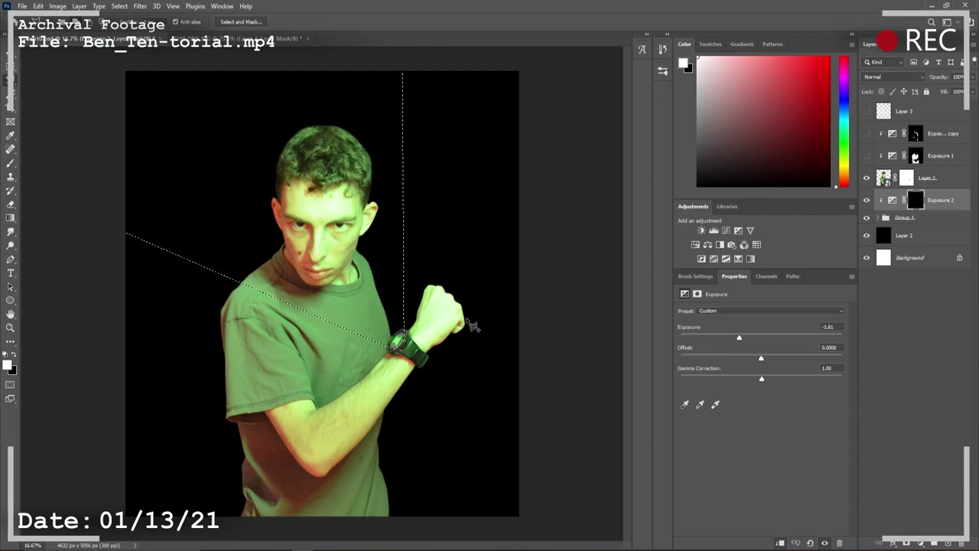
pyautogui.click(413, 302)
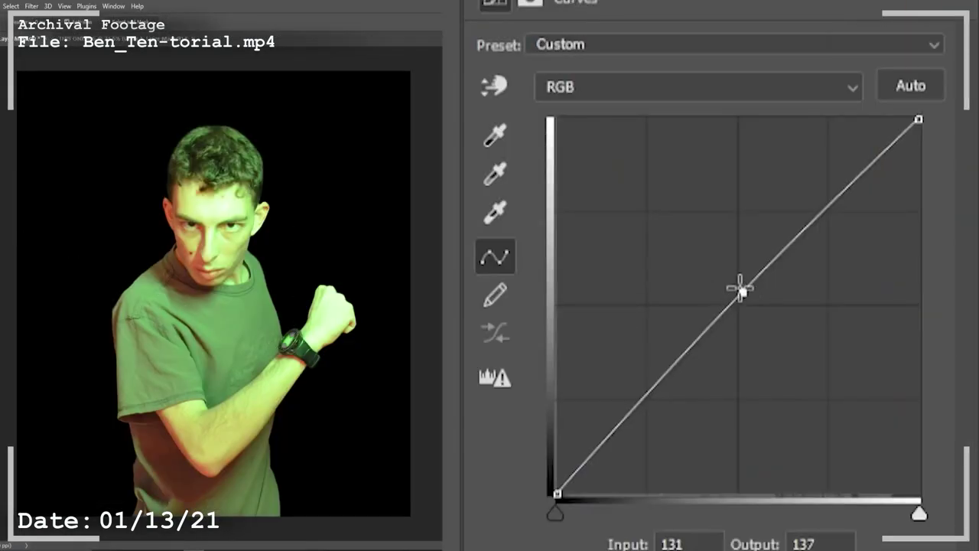
pyautogui.moveTo(743, 283); pyautogui.dragTo(705, 251)
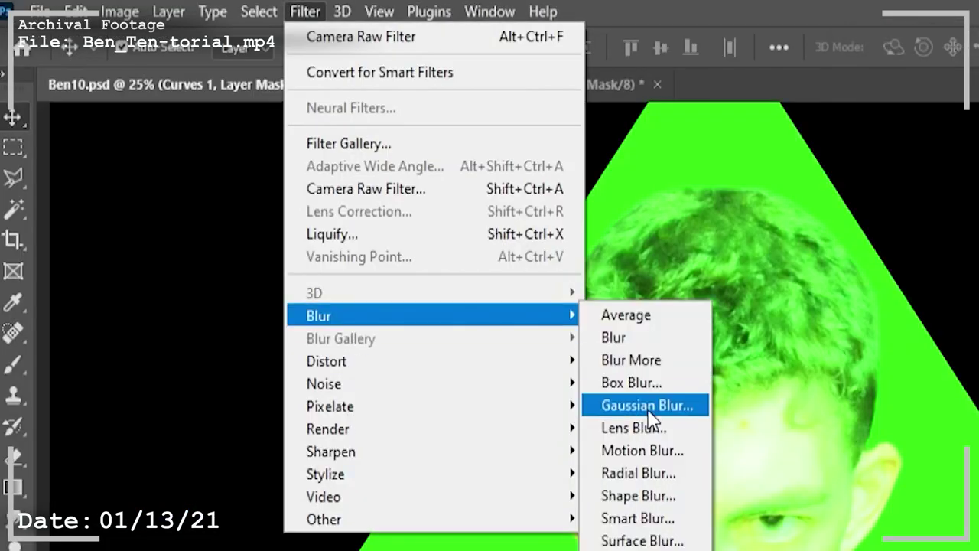
pyautogui.click(650, 410)
pyautogui.moveTo(371, 444); pyautogui.dragTo(410, 444)
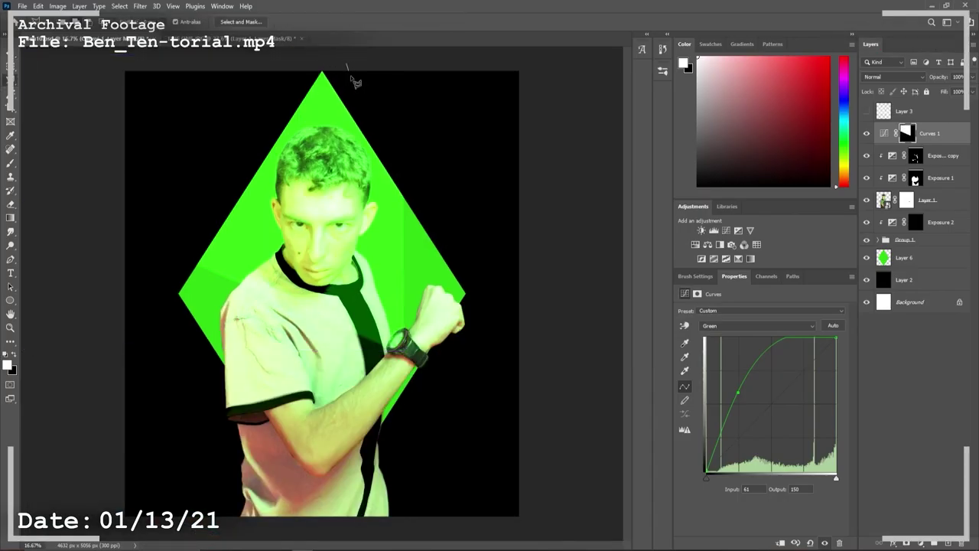
# Outline the light-beam area with a polygonal selection and brighten it with another Curves adjustment
pyautogui.click(348, 64)
pyautogui.click(398, 340)
pyautogui.click(86, 140)
pyautogui.click(95, 58)
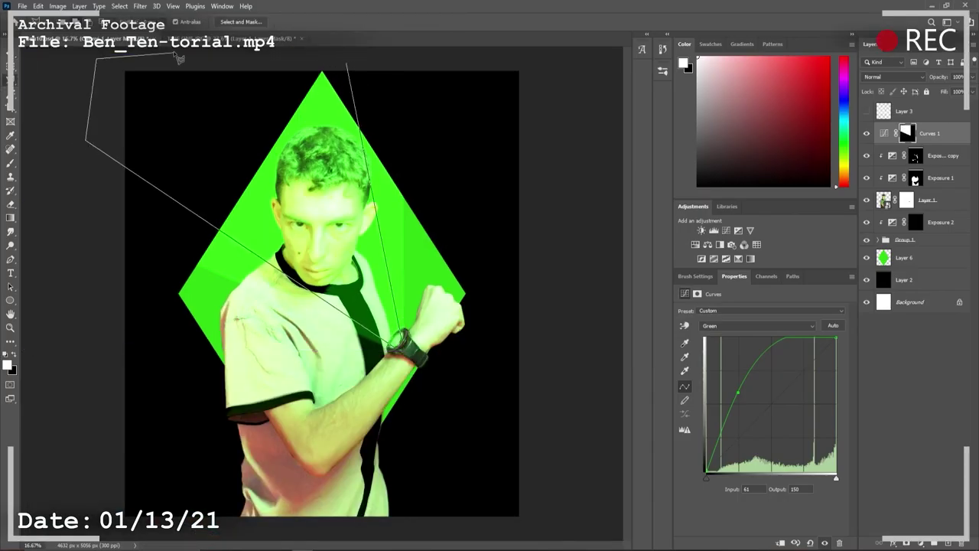
pyautogui.doubleClick(179, 59)
pyautogui.click(714, 230)
pyautogui.moveTo(751, 426); pyautogui.dragTo(751, 387)
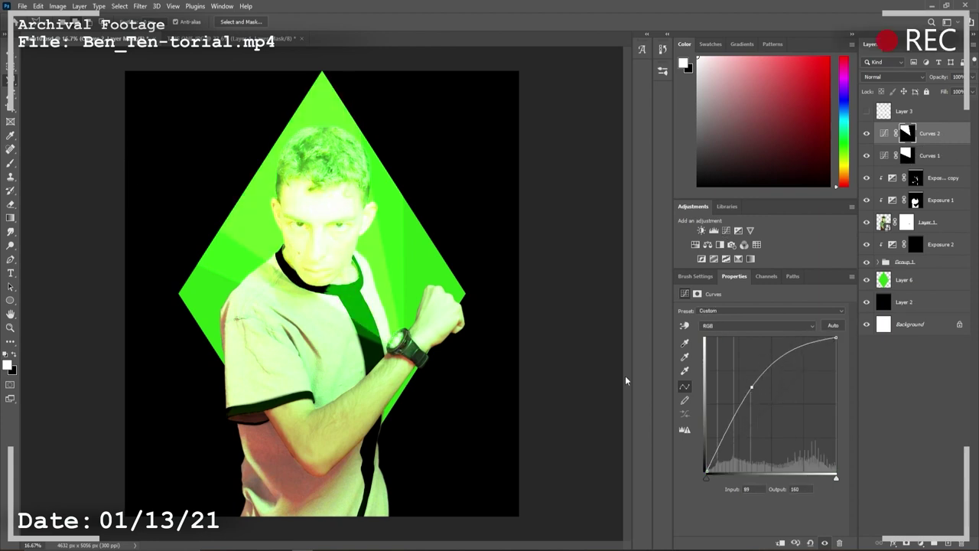
# Raise the Green channel curve to tint the beam, then Gaussian-blur that Curves mask
pyautogui.click(730, 325)
pyautogui.click(729, 350)
pyautogui.moveTo(750, 425); pyautogui.dragTo(749, 388)
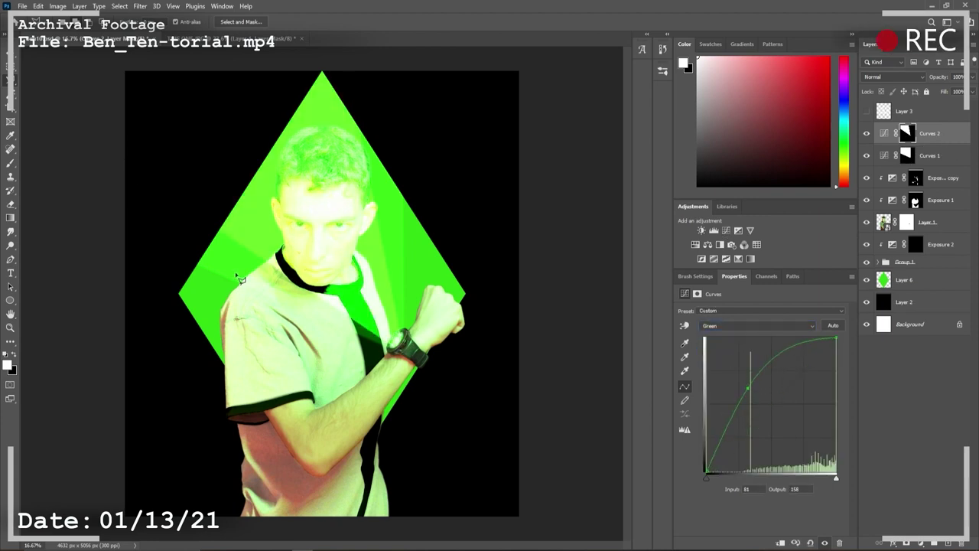
pyautogui.click(906, 133)
pyautogui.click(140, 7)
pyautogui.click(297, 182)
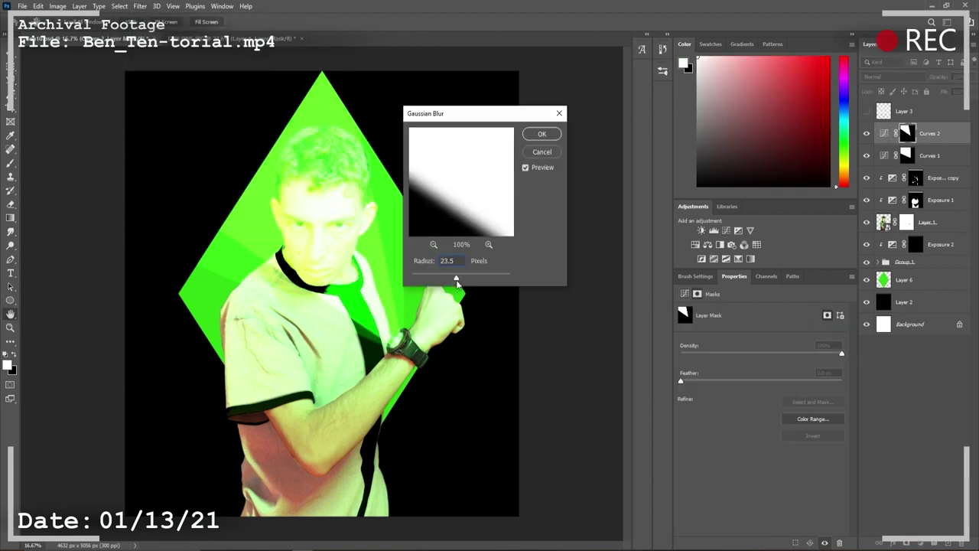
pyautogui.click(541, 134)
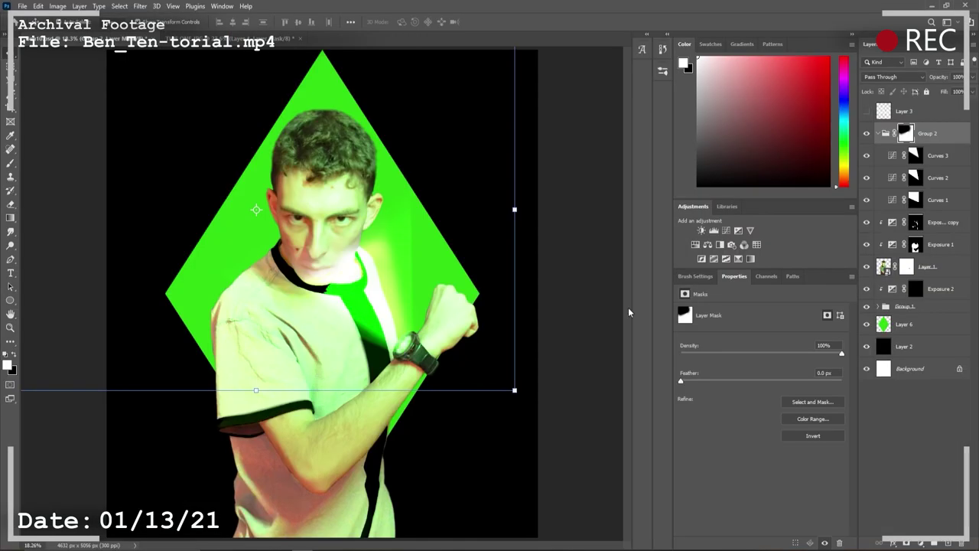
# Paint black on Group 2's mask to remove the glow from the chin and cheek
pyautogui.press('b')
pyautogui.press('x')
pyautogui.moveTo(379, 195)
pyautogui.mouseDown()
pyautogui.moveTo(387, 266)
pyautogui.moveTo(343, 228)
pyautogui.moveTo(283, 260)
pyautogui.mouseUp()
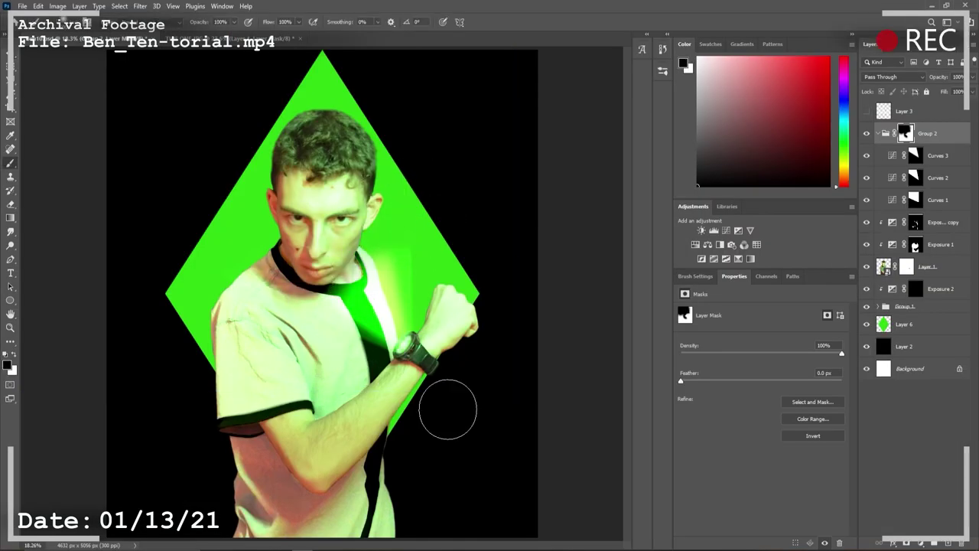
pyautogui.hotkey('ctrl', '+')
pyautogui.hotkey('ctrl', '+')
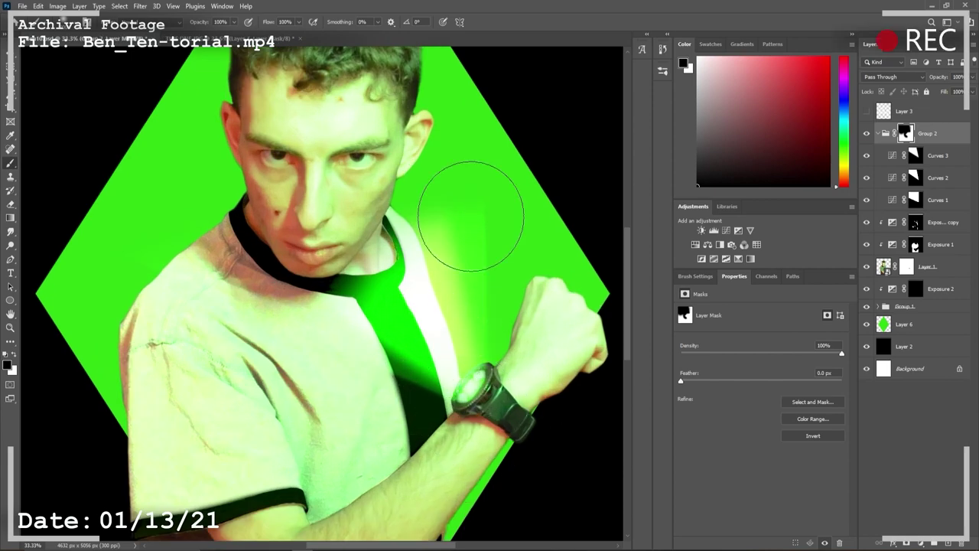
pyautogui.hotkey('ctrl', '-')
pyautogui.hotkey('ctrl', '-')
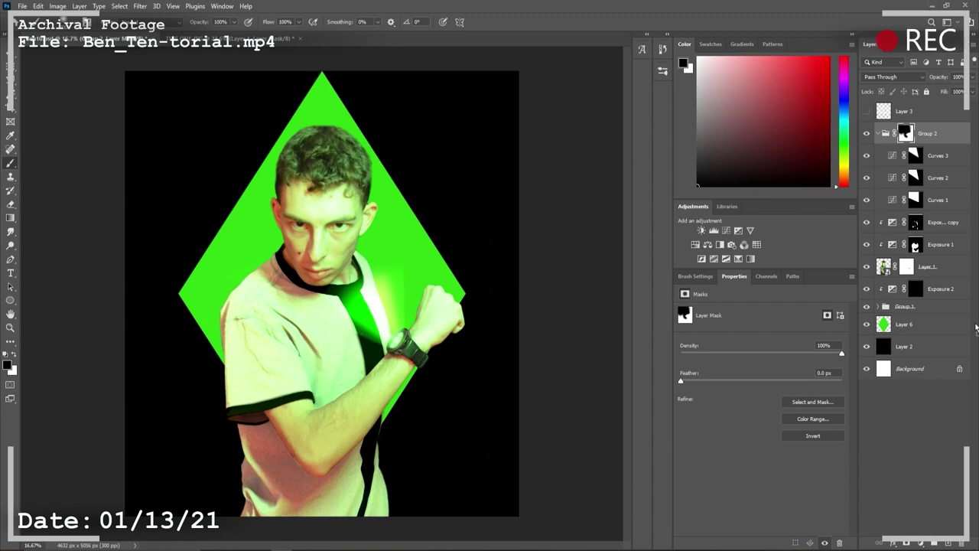
# Enlarge and commit the placed Heatblast figure beside the subject
pyautogui.moveTo(351, 356); pyautogui.dragTo(291, 306)
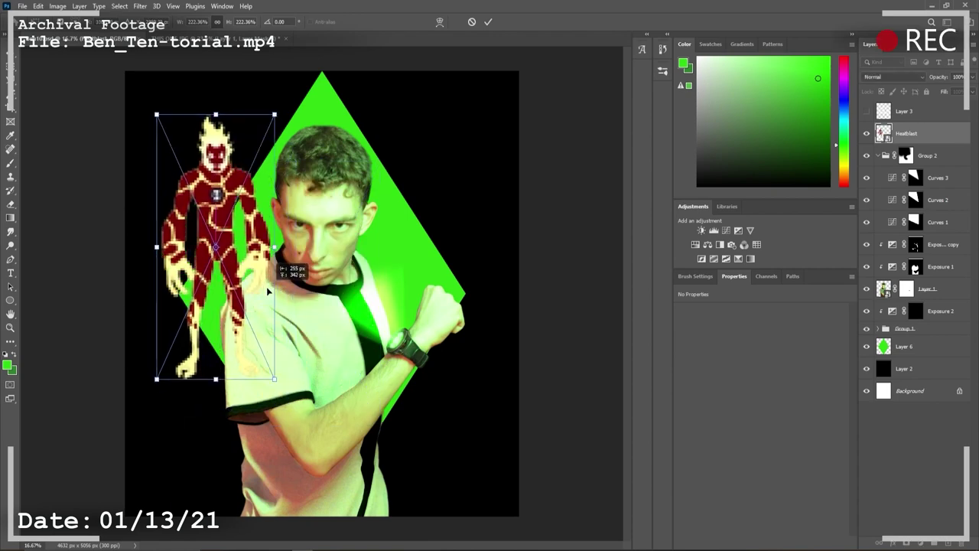
pyautogui.press('Return')
pyautogui.hotkey('ctrl', '+')
pyautogui.hotkey('ctrl', '+')
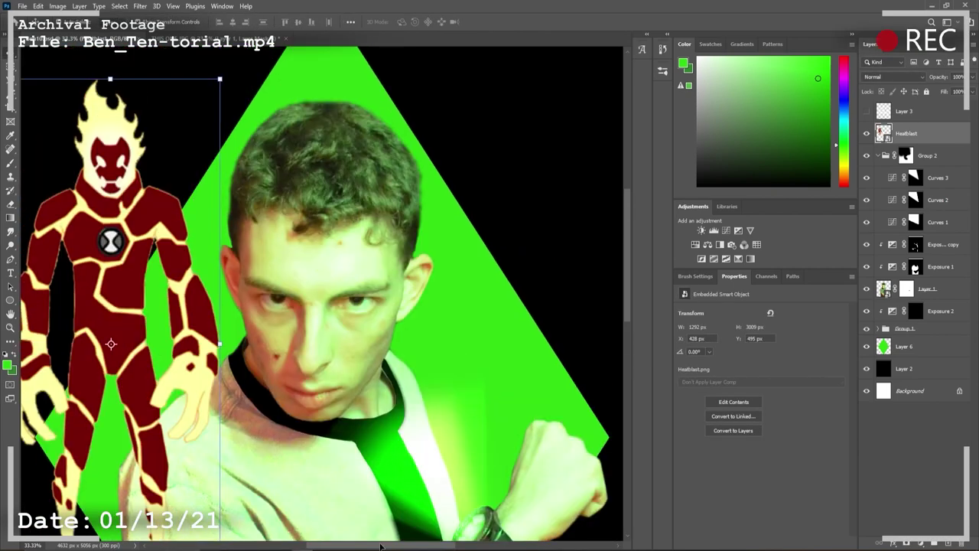
pyautogui.moveTo(181, 318); pyautogui.dragTo(276, 370)
pyautogui.moveTo(454, 380); pyautogui.dragTo(19, 177)
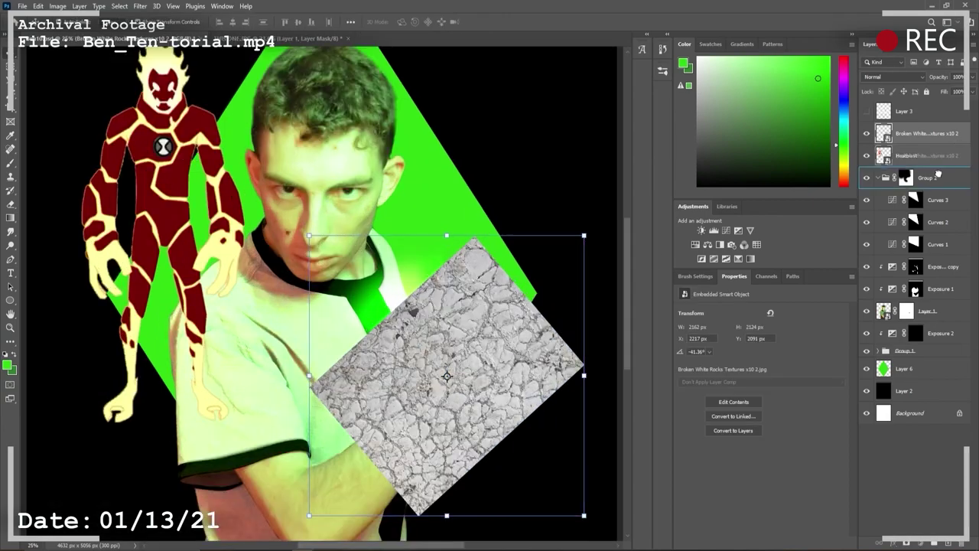
# Place the cracked rock texture over the forearm and brush it onto the arm
pyautogui.moveTo(937, 175); pyautogui.dragTo(929, 179)
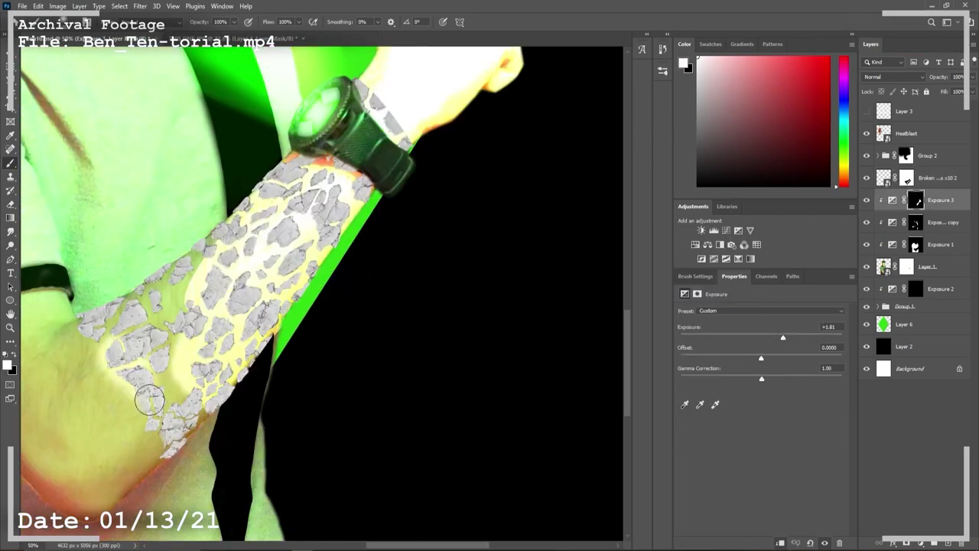
pyautogui.moveTo(149, 398); pyautogui.dragTo(138, 408)
pyautogui.press('x')
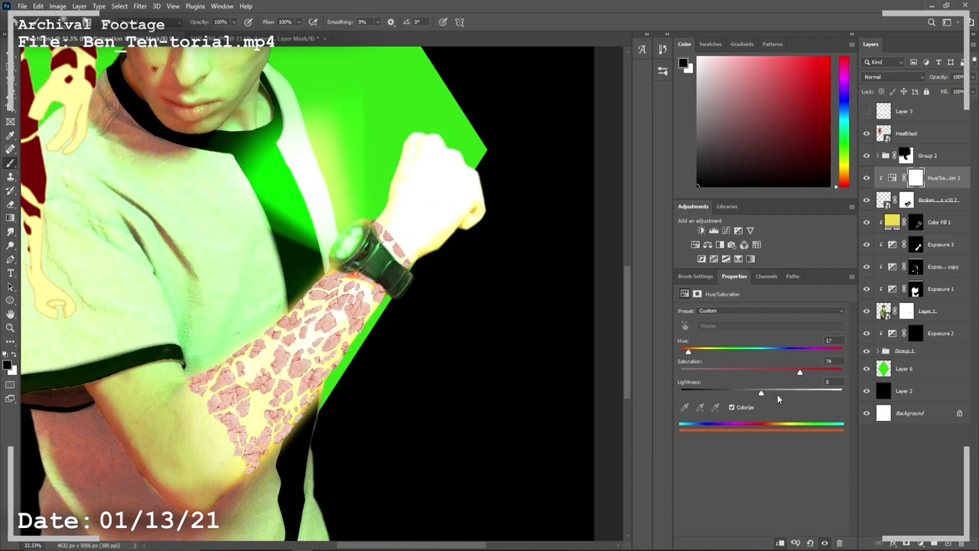
# Darken the colourised arm texture to reddish-brown, then select the Exposure 3 and yellow fill layers below
pyautogui.moveTo(761, 393); pyautogui.dragTo(725, 393)
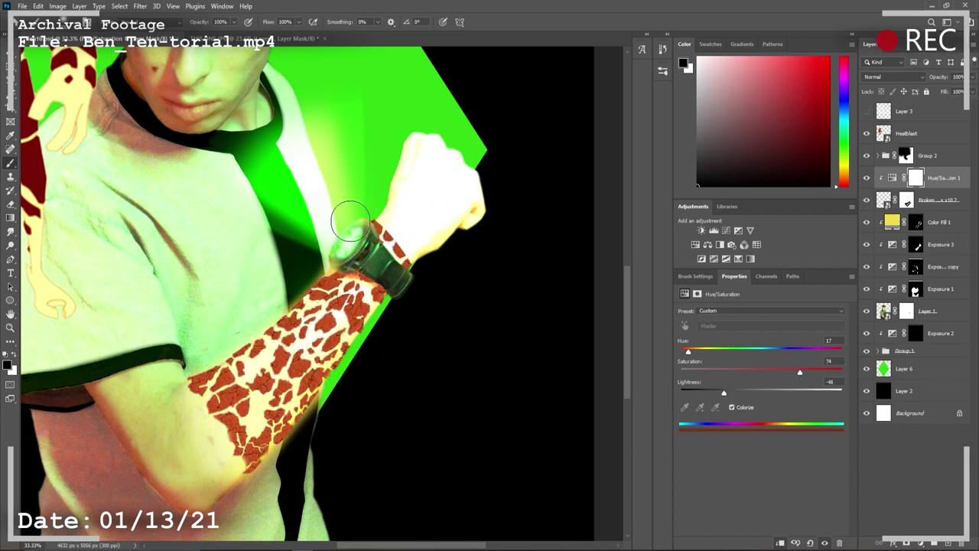
pyautogui.moveTo(723, 392); pyautogui.dragTo(719, 393)
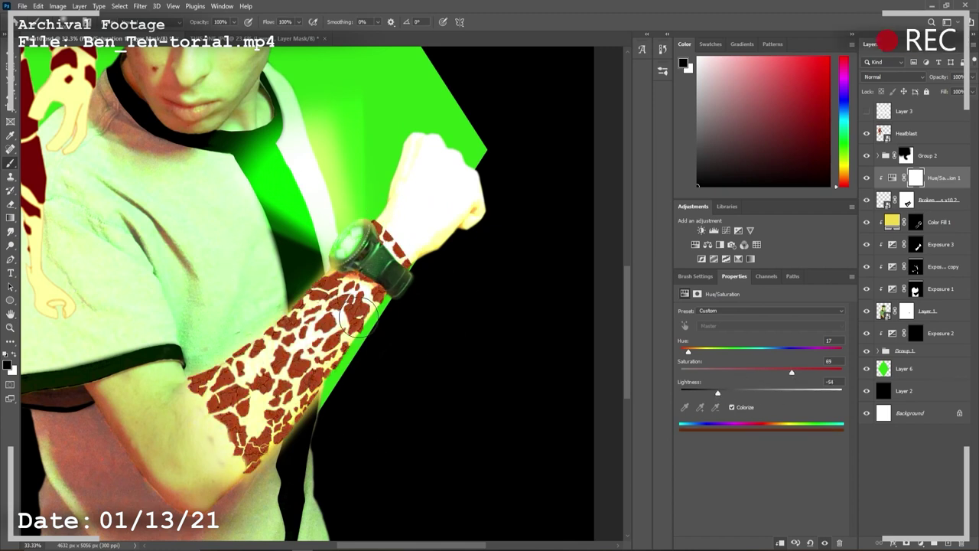
pyautogui.hotkey('alt', '[')
pyautogui.hotkey('alt', '[')
pyautogui.hotkey('alt', '[')
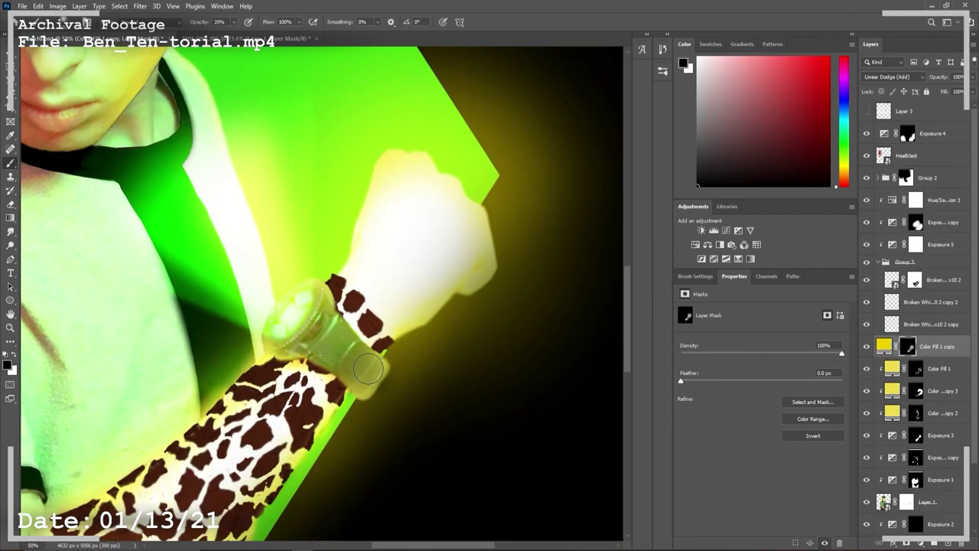
pyautogui.hotkey('alt', '[')
pyautogui.hotkey('alt', '[')
pyautogui.hotkey('alt', '[')
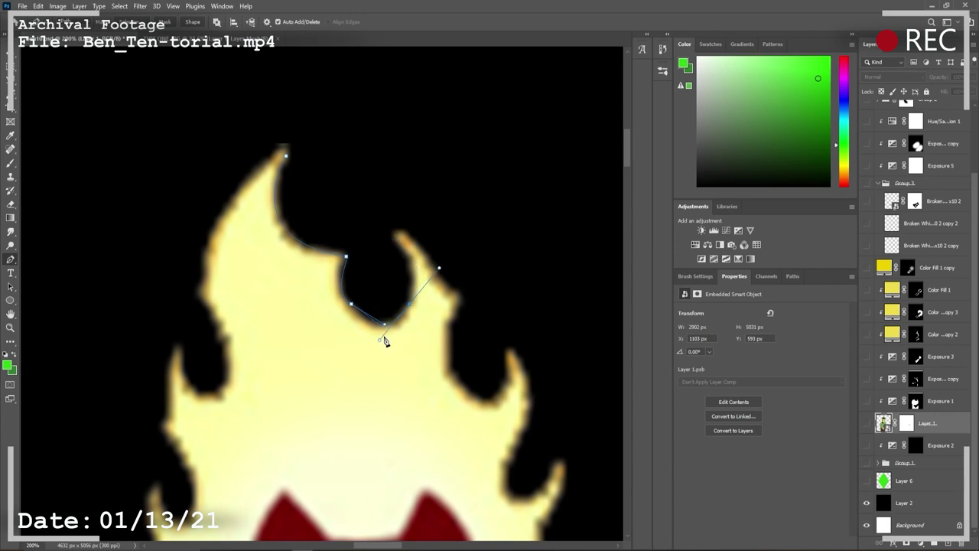
# Trace Heatblast's flame outline with Pen anchors and curved points along the edges
pyautogui.moveTo(384, 341); pyautogui.dragTo(433, 273)
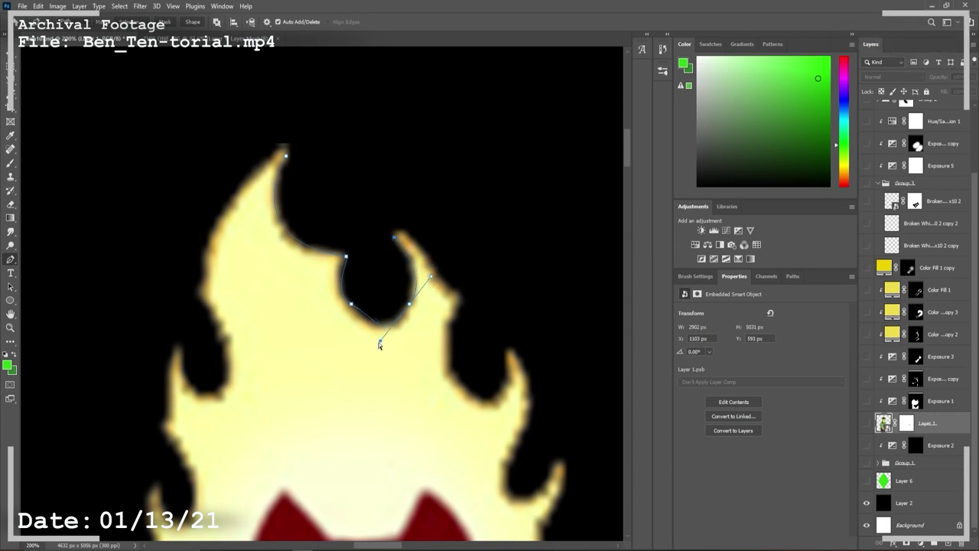
pyautogui.moveTo(379, 344); pyautogui.dragTo(447, 303)
pyautogui.click(450, 321)
pyautogui.click(443, 322)
pyautogui.moveTo(504, 353); pyautogui.dragTo(516, 349)
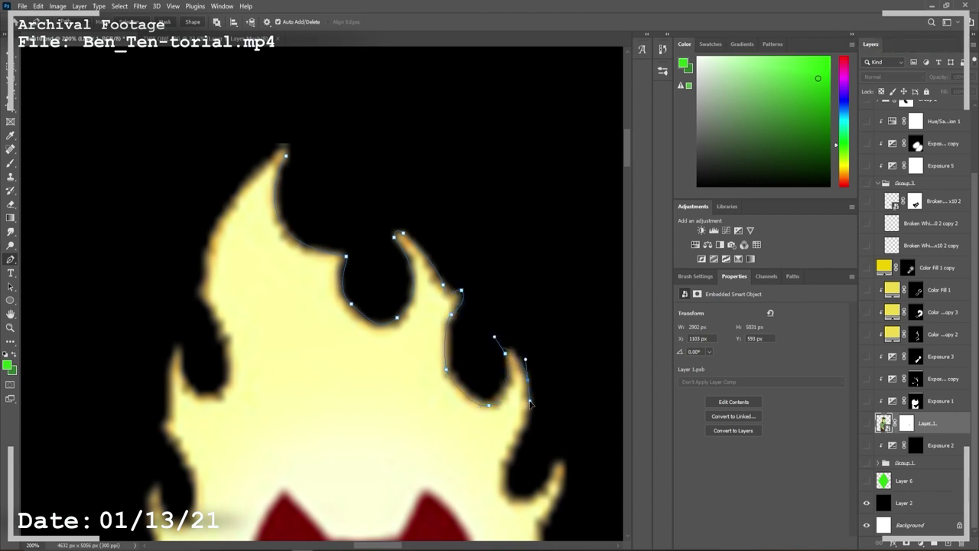
pyautogui.moveTo(506, 472)
pyautogui.mouseDown()
pyautogui.moveTo(498, 483)
pyautogui.moveTo(530, 429)
pyautogui.moveTo(498, 476)
pyautogui.mouseUp()
pyautogui.click(530, 502)
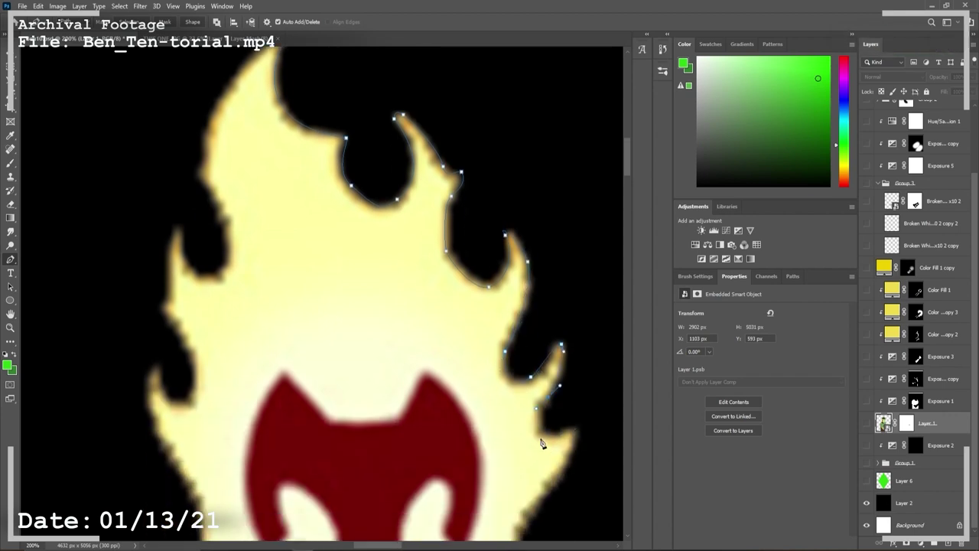
# Finish the path around the head and turn the traced Heatblast outline into a selection
pyautogui.scroll(-3, 580, 445)
pyautogui.click(537, 434)
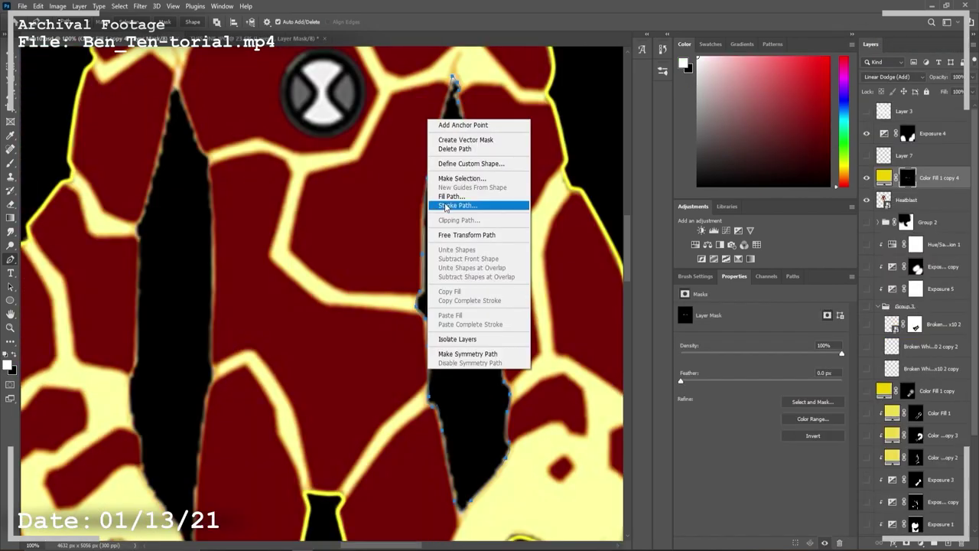
pyautogui.click(467, 204)
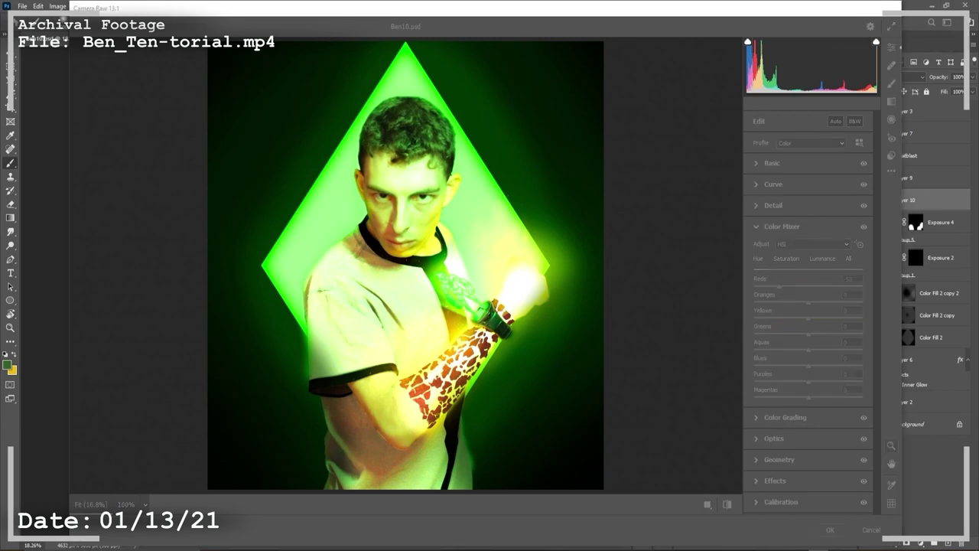
# Shift the Reds hue to -53 and Yellows hue to -45 in Color Mixer, then reveal Color Grading
pyautogui.moveTo(807, 317); pyautogui.dragTo(788, 317)
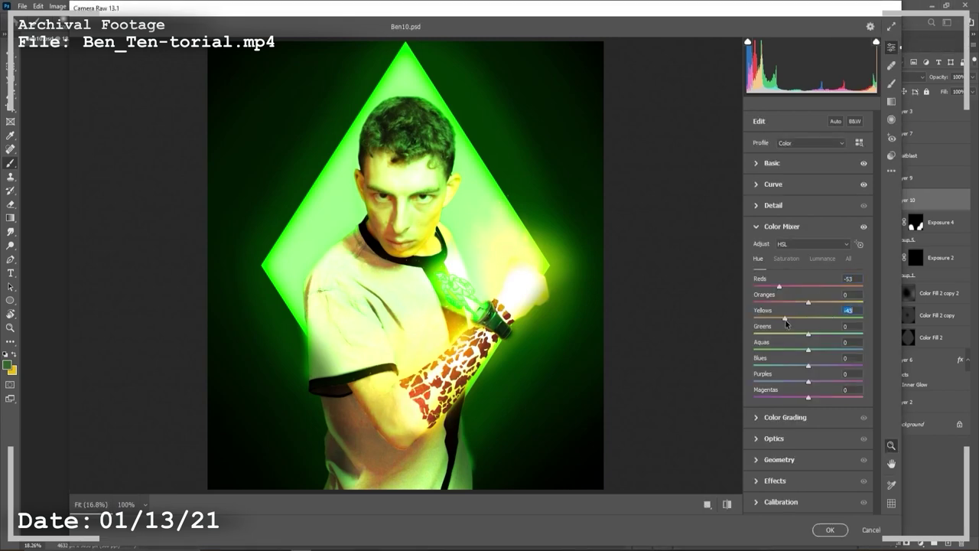
pyautogui.moveTo(807, 350); pyautogui.dragTo(784, 355)
pyautogui.click(786, 417)
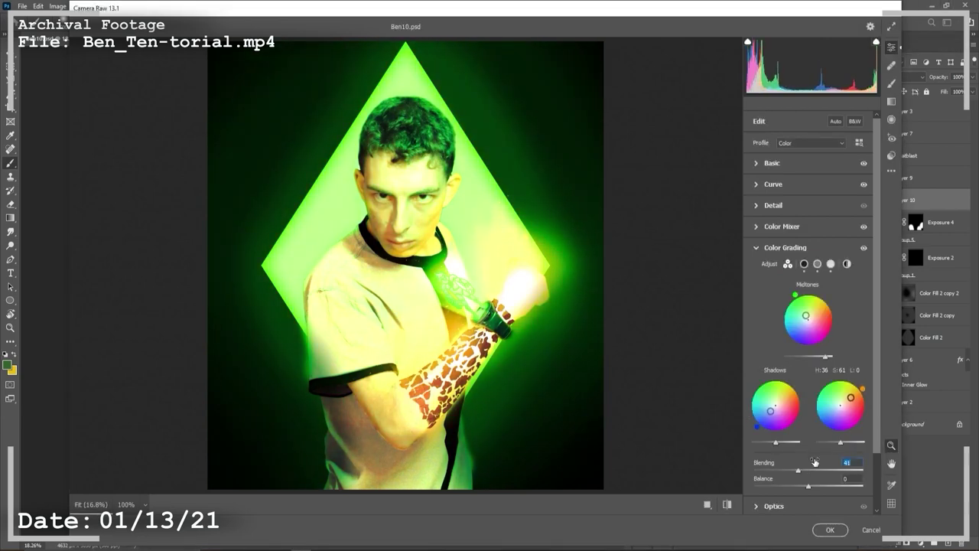
pyautogui.scroll(-2, 811, 383)
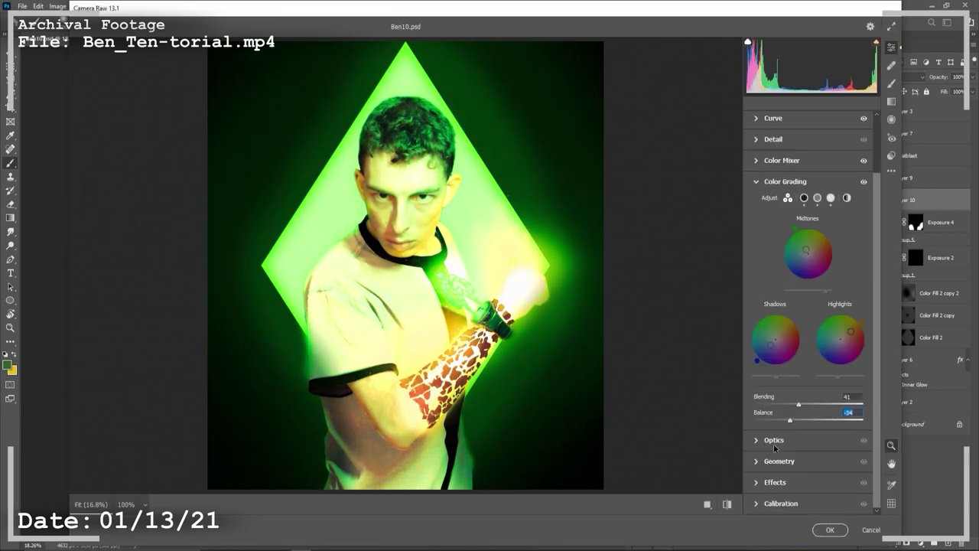